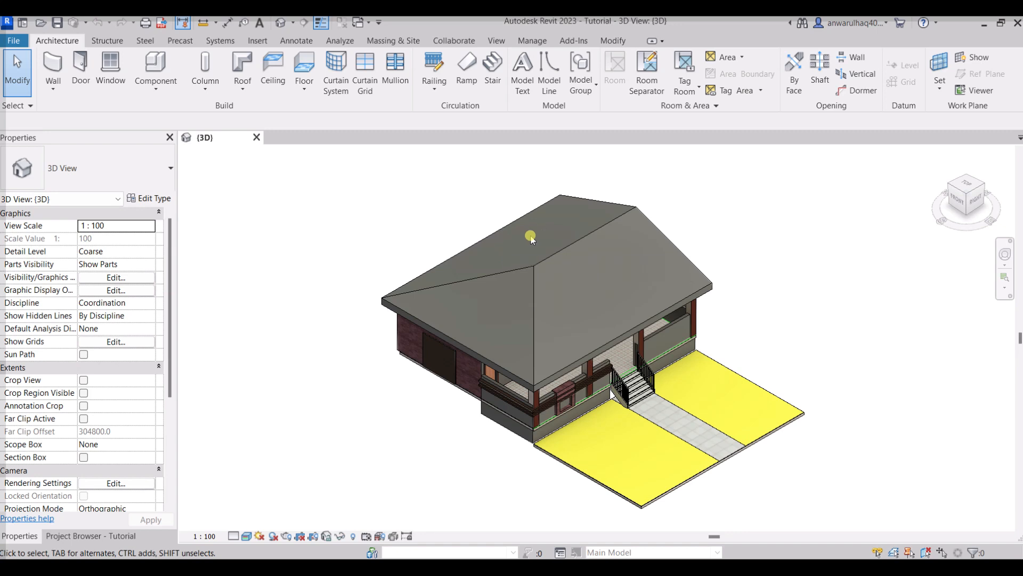
# Step: Open the GF floor plan from the project views and bring the house into view
pyautogui.click(93, 536)
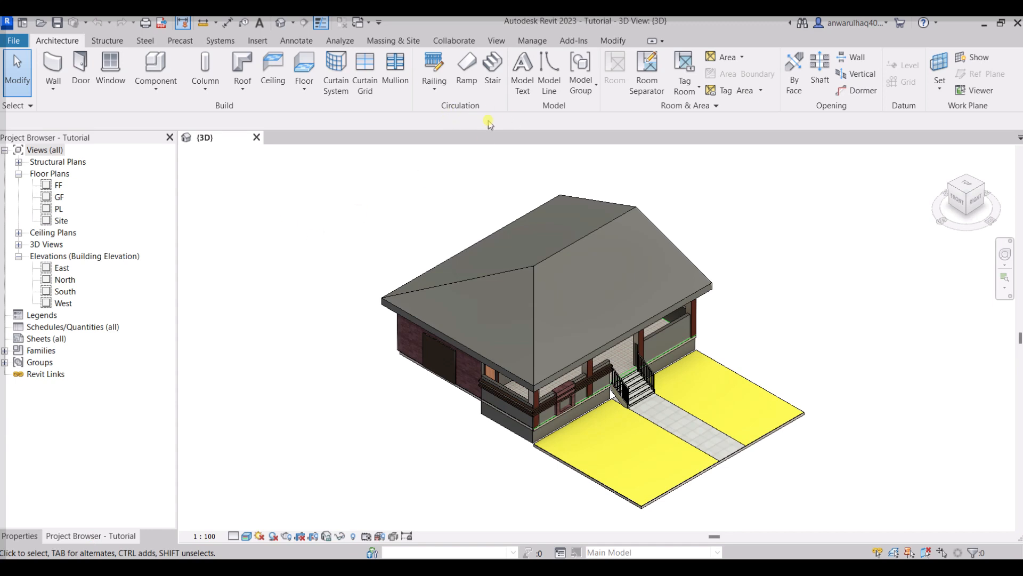
pyautogui.click(496, 41)
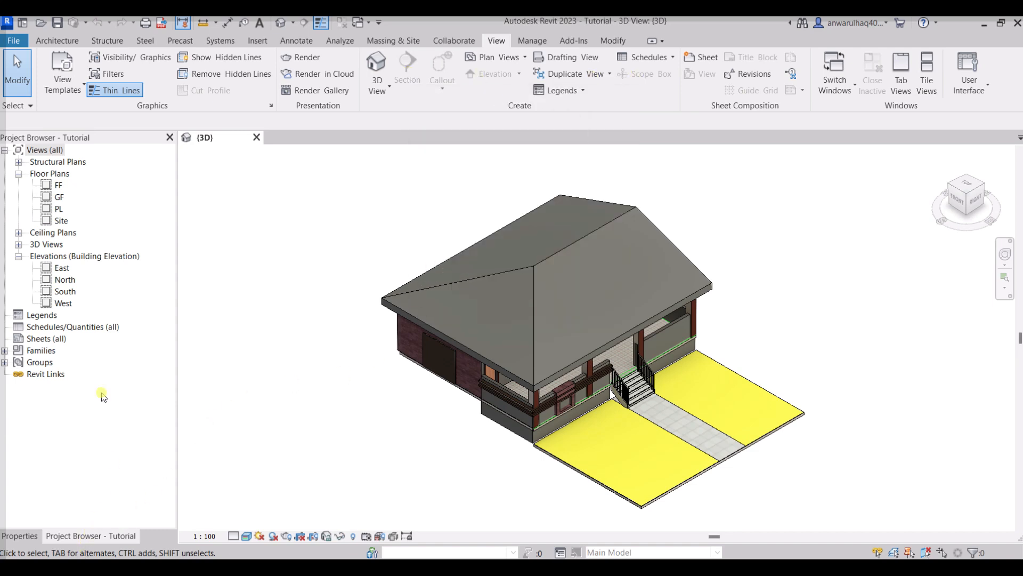
pyautogui.doubleClick(59, 198)
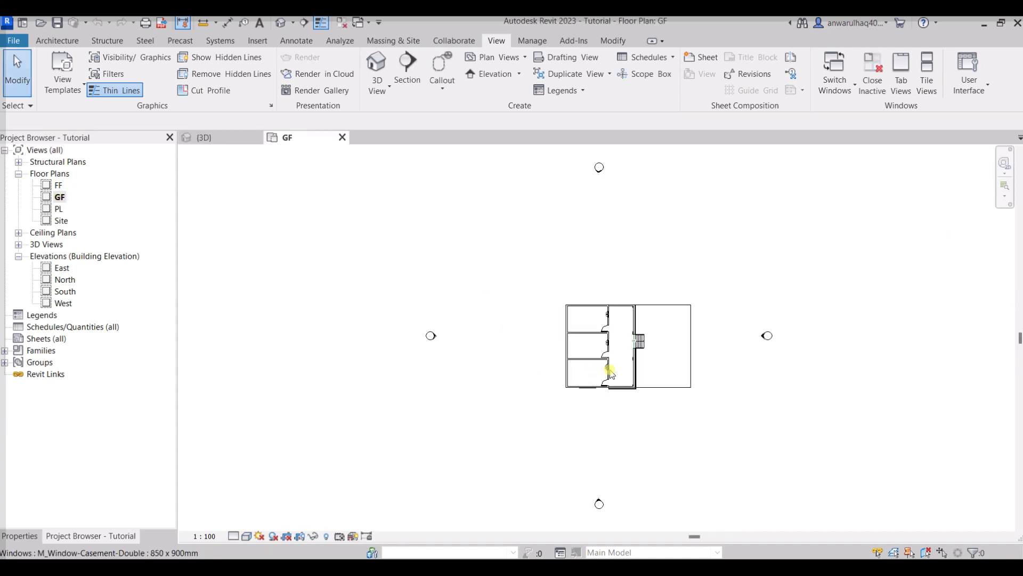
pyautogui.moveTo(566, 360); pyautogui.dragTo(522, 320, button='middle')
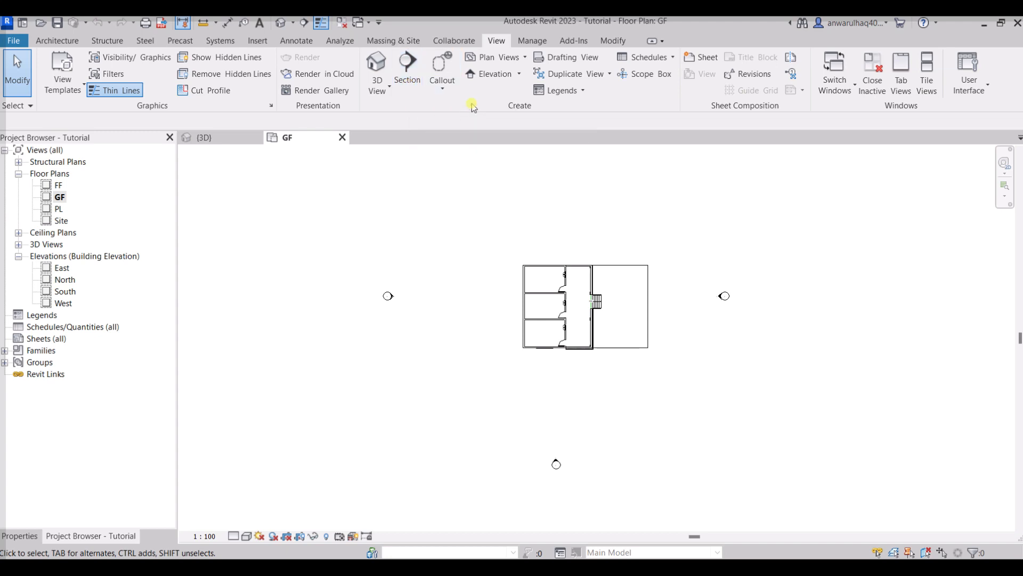
# Step: Create a section with a vertical line running through the corridor space between the three rooms and the entrance stairs
pyautogui.click(409, 71)
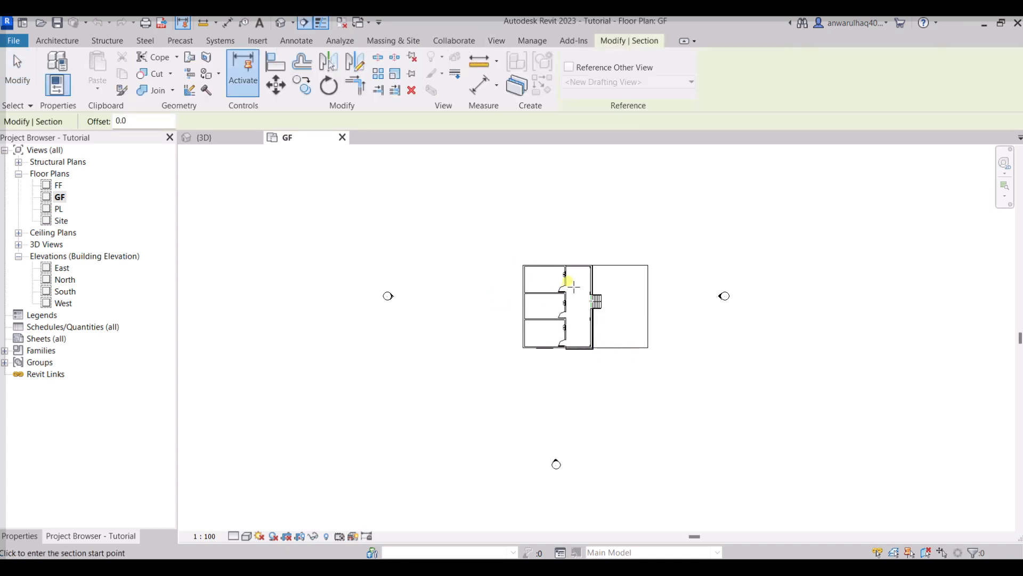
pyautogui.click(575, 234)
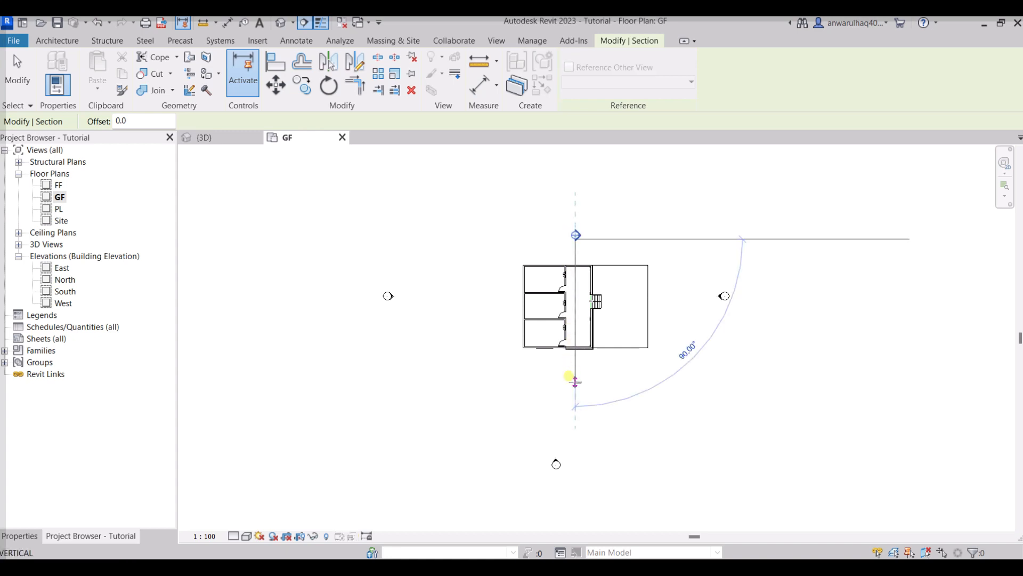
pyautogui.click(575, 381)
pyautogui.scroll(2, 577, 385)
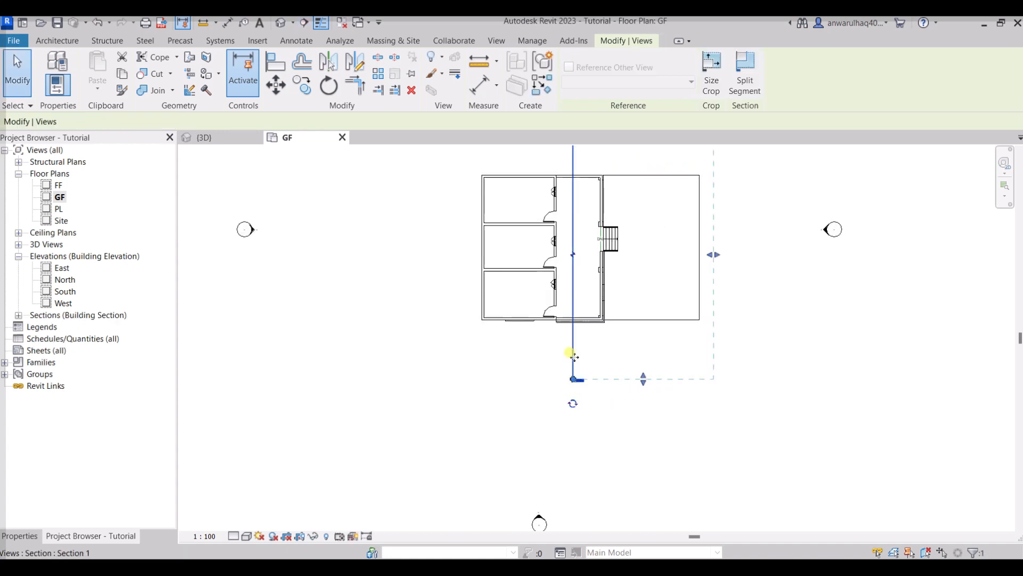
# Step: Flip the vertical section to look toward the three rooms and extend its view depth past their outer wall
pyautogui.moveTo(567, 320); pyautogui.dragTo(563, 382, button='middle')
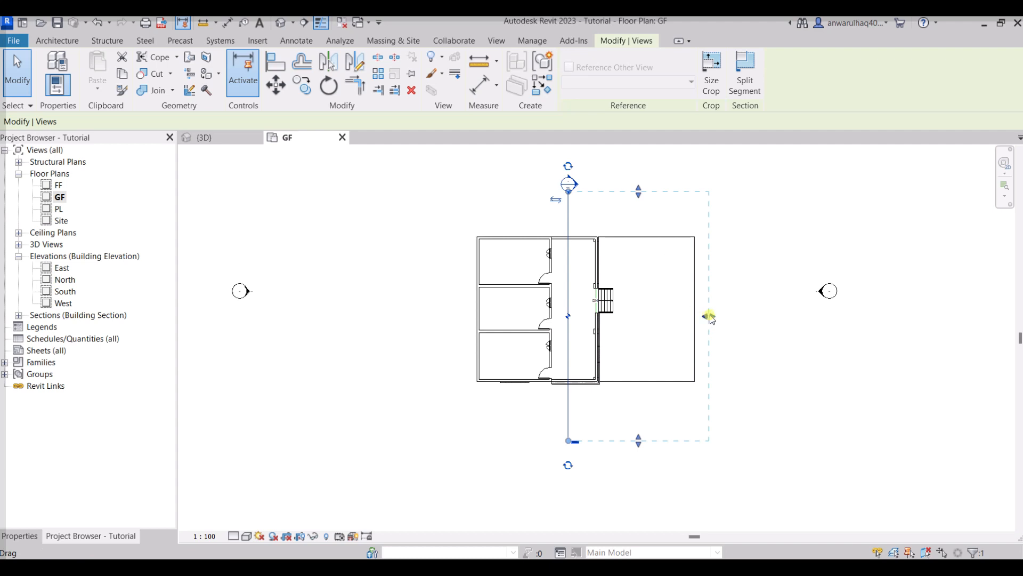
pyautogui.moveTo(709, 317); pyautogui.dragTo(615, 320)
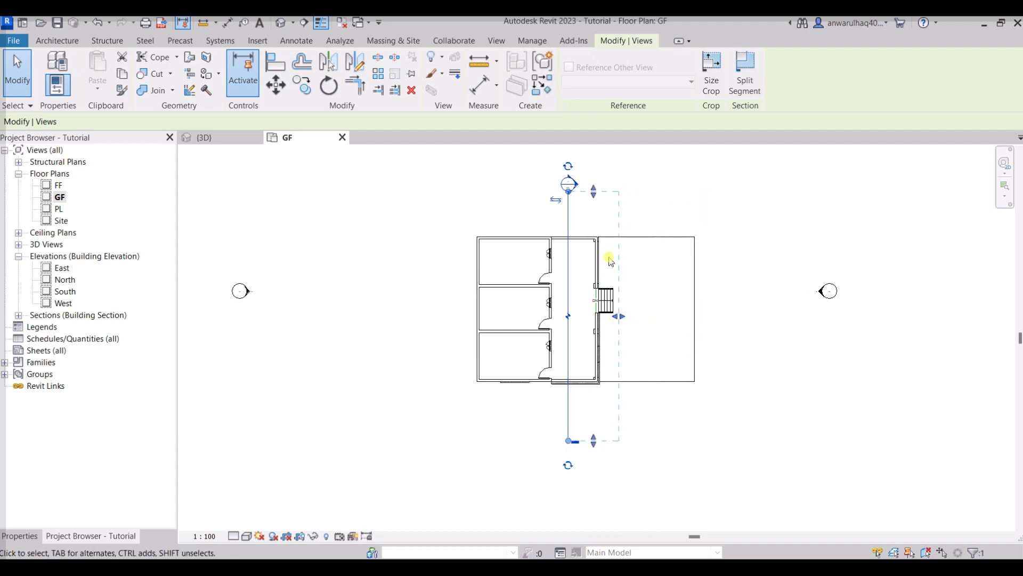
pyautogui.click(557, 198)
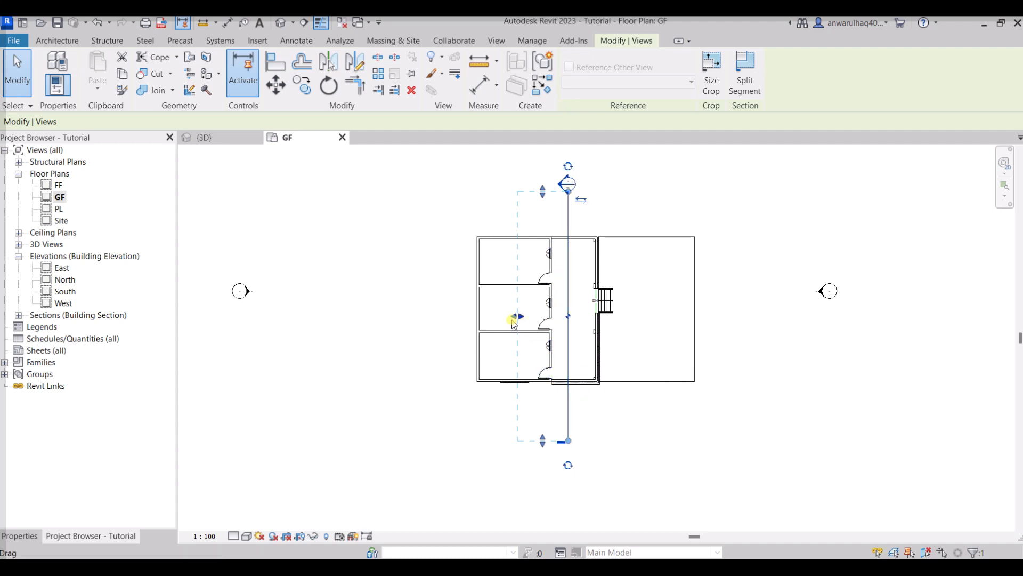
pyautogui.moveTo(516, 319); pyautogui.dragTo(446, 335)
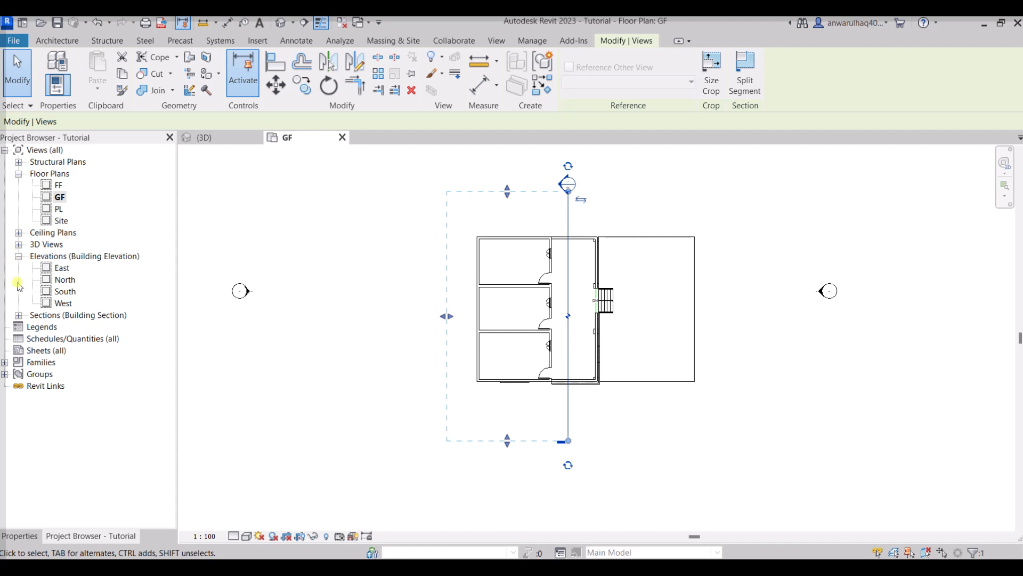
pyautogui.press('Escape')
pyautogui.click(19, 315)
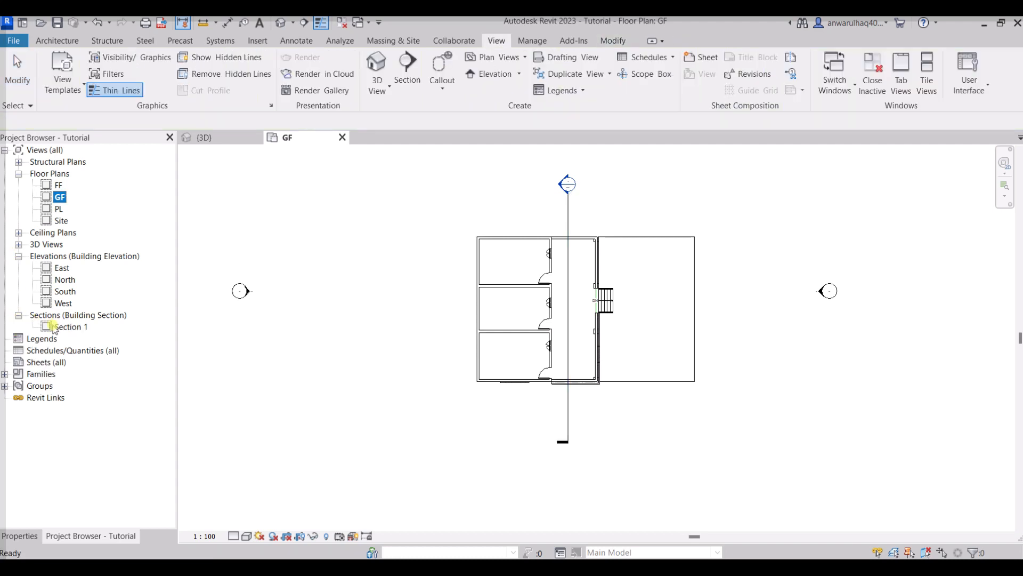
pyautogui.click(54, 326)
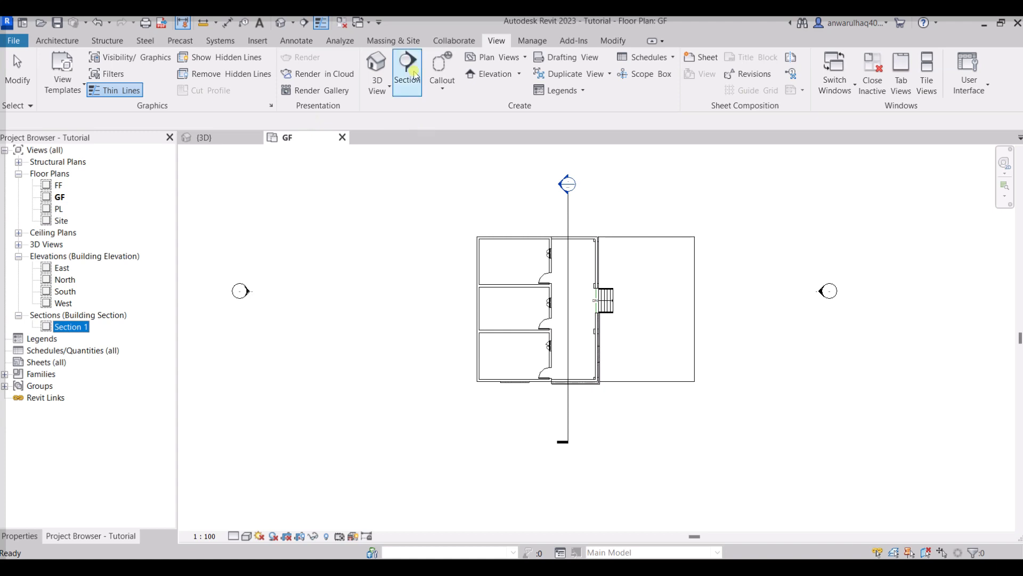
# Step: Create a second section with a horizontal line across the whole house, through the middle room and the entrance stairs
pyautogui.click(407, 68)
pyautogui.click(419, 308)
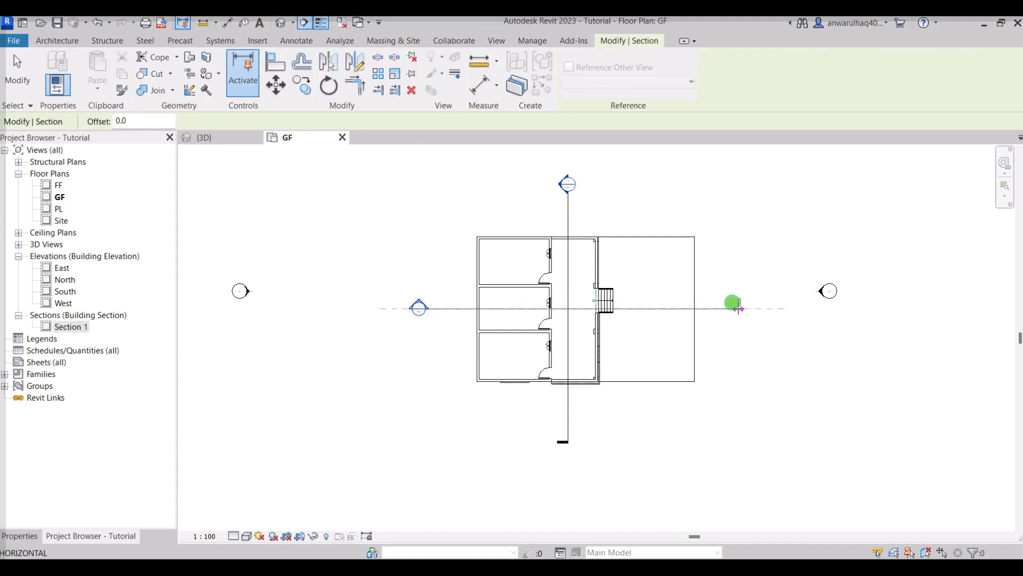
pyautogui.click(738, 308)
pyautogui.press('Escape')
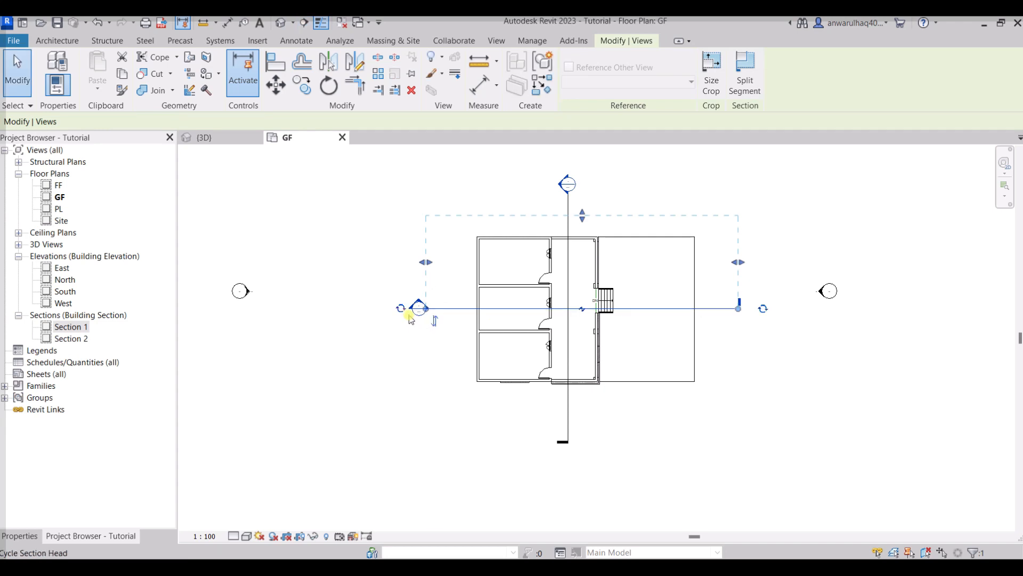
# Step: Try cycling the horizontal section's head symbol and flipping its viewing direction
pyautogui.click(400, 309)
pyautogui.click(400, 308)
pyautogui.click(400, 307)
pyautogui.click(435, 321)
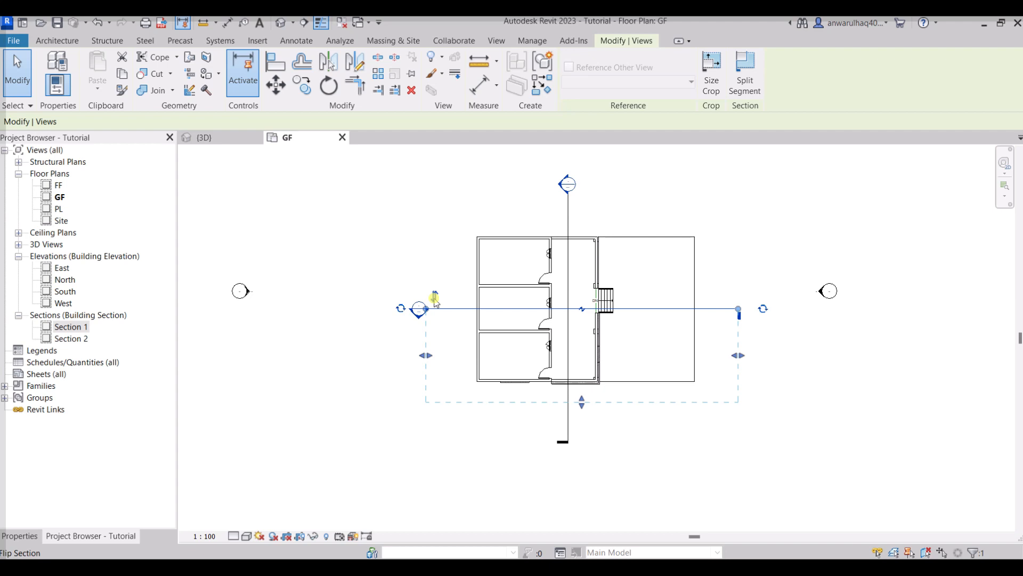
pyautogui.click(434, 299)
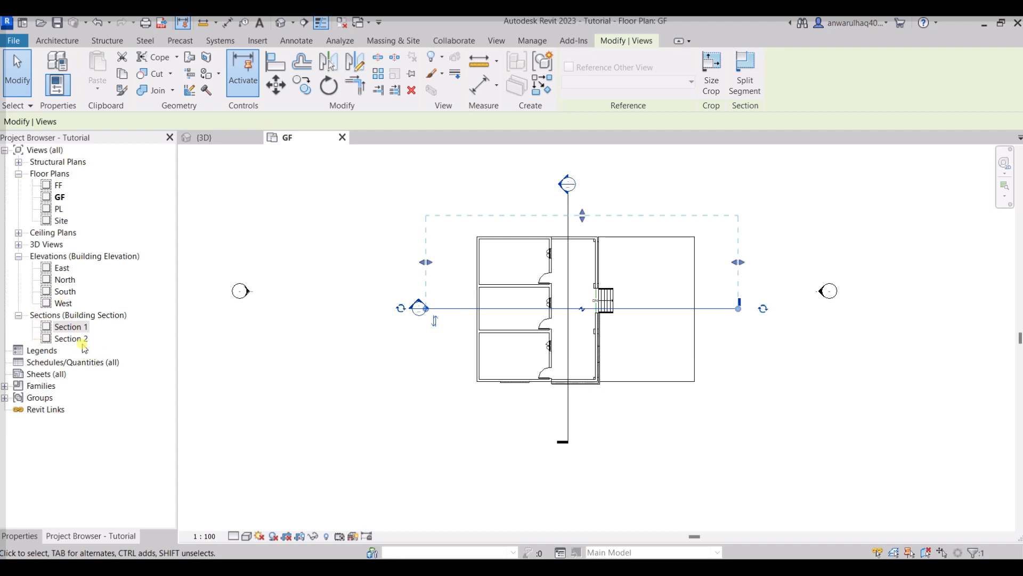
# Step: Open the Section 2 view and compare it with the section line on the GF plan
pyautogui.doubleClick(78, 339)
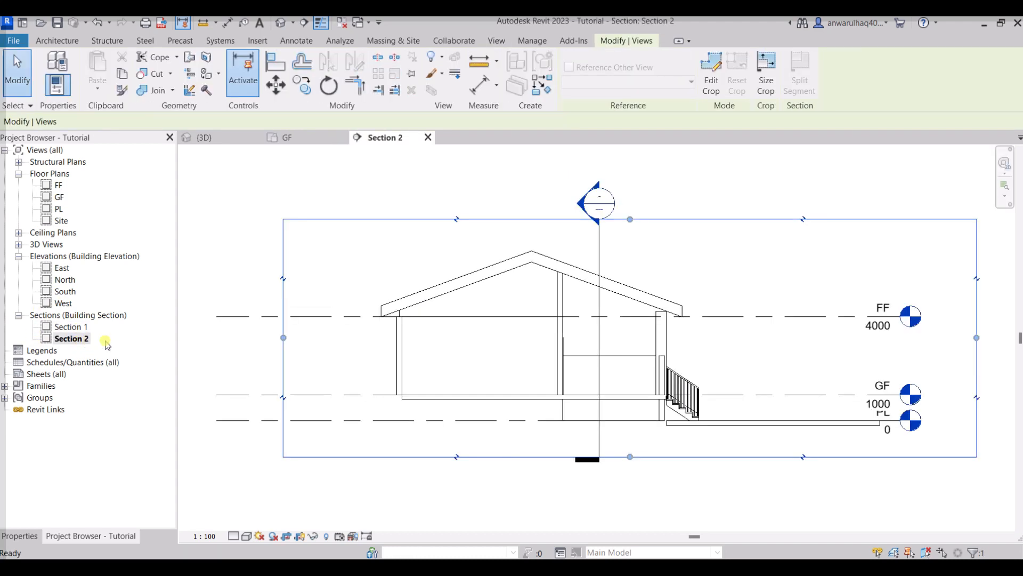
pyautogui.scroll(1, 397, 272)
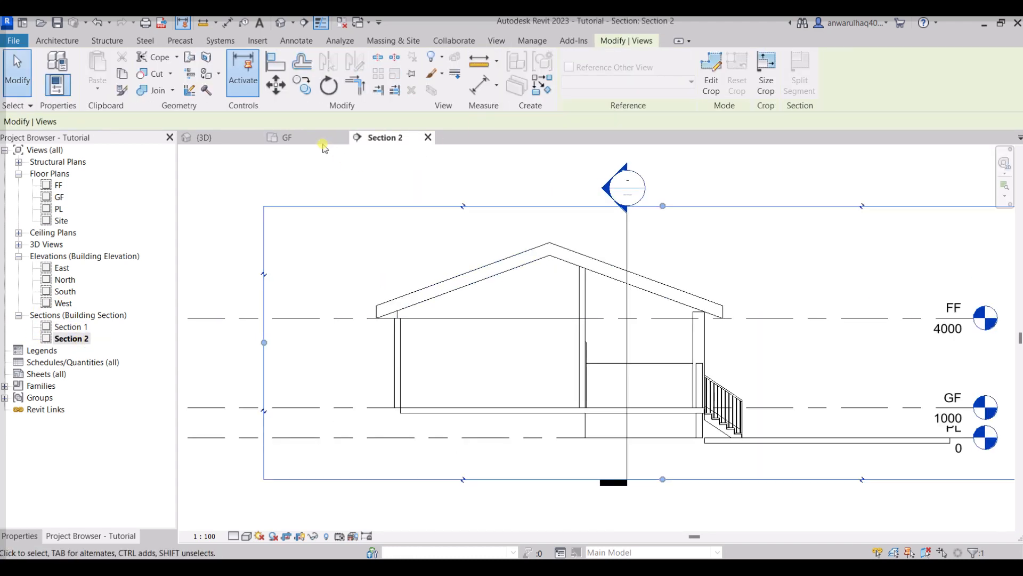
pyautogui.click(323, 138)
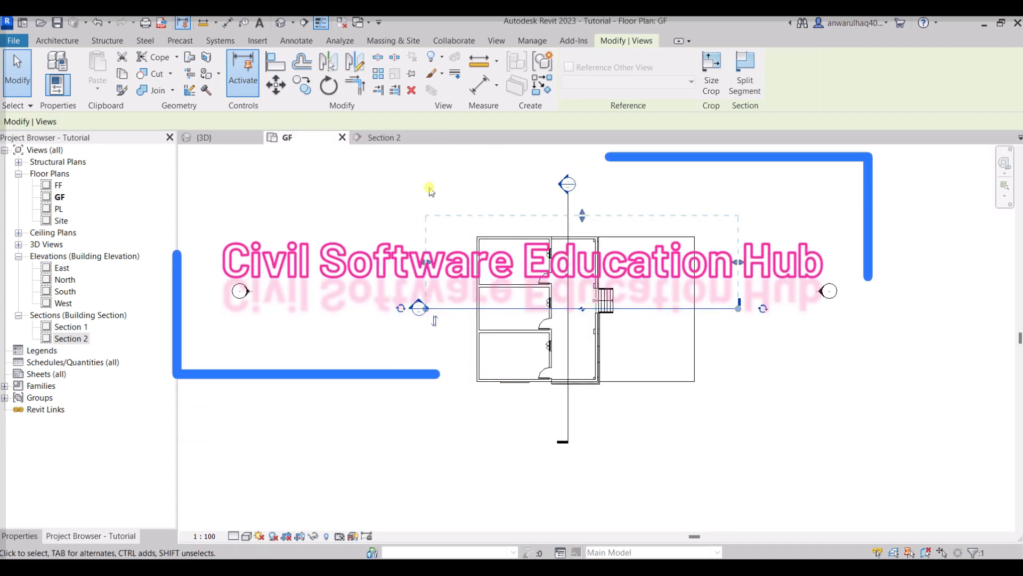
pyautogui.click(374, 139)
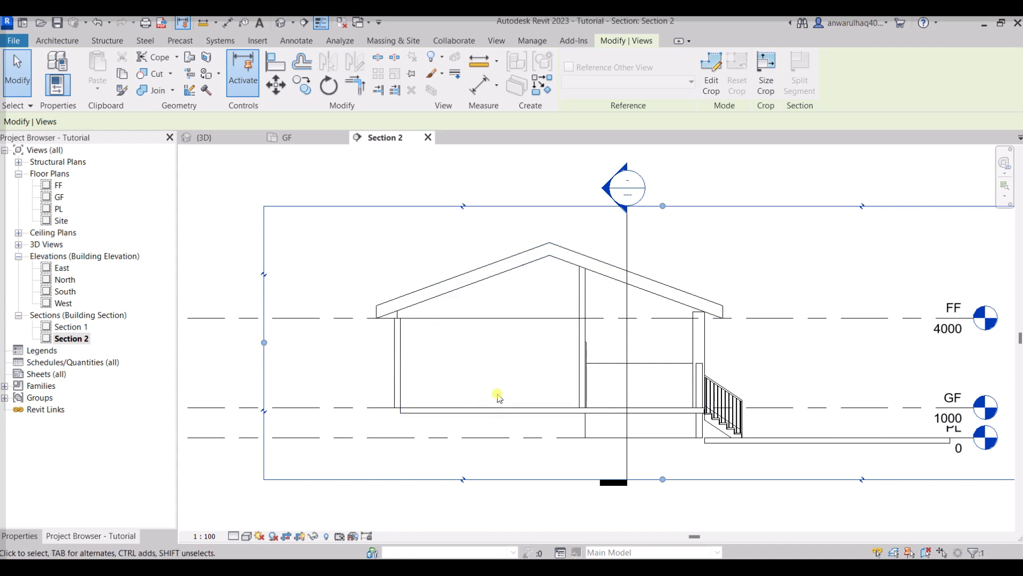
pyautogui.click(73, 338)
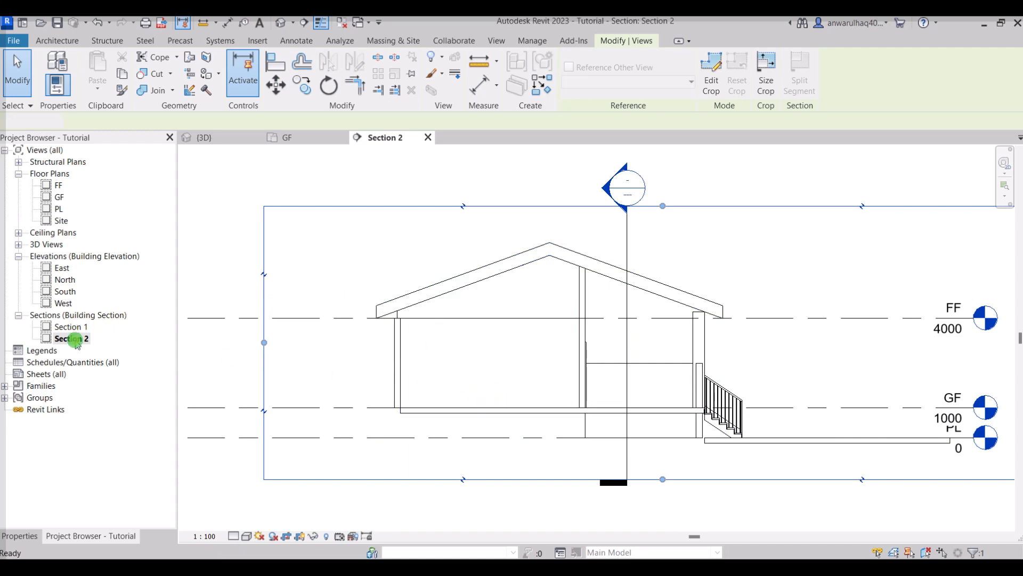
# Step: On the GF plan, shorten Section 2's view depth so it ends inside the upper room
pyautogui.click(298, 139)
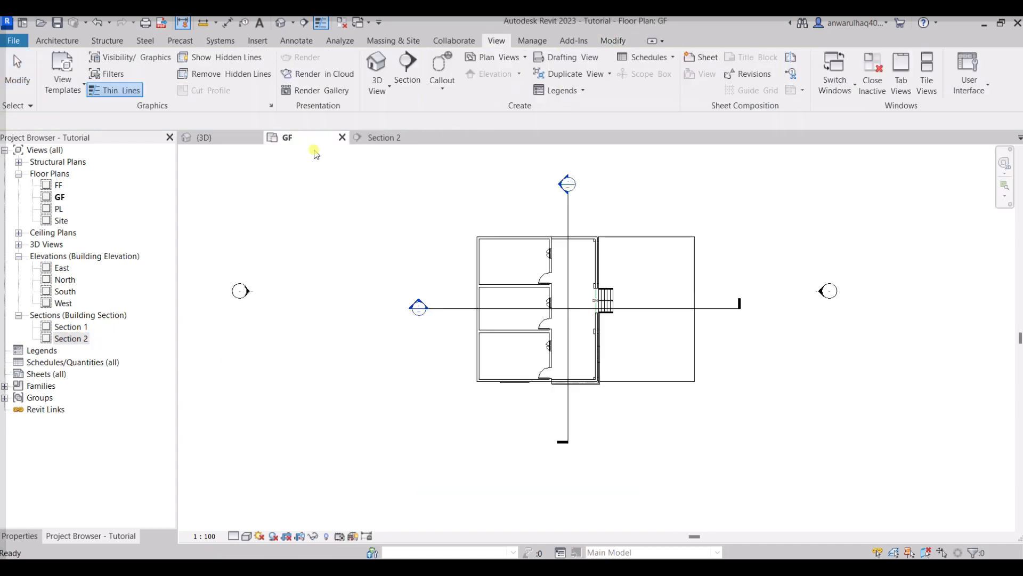
pyautogui.click(457, 308)
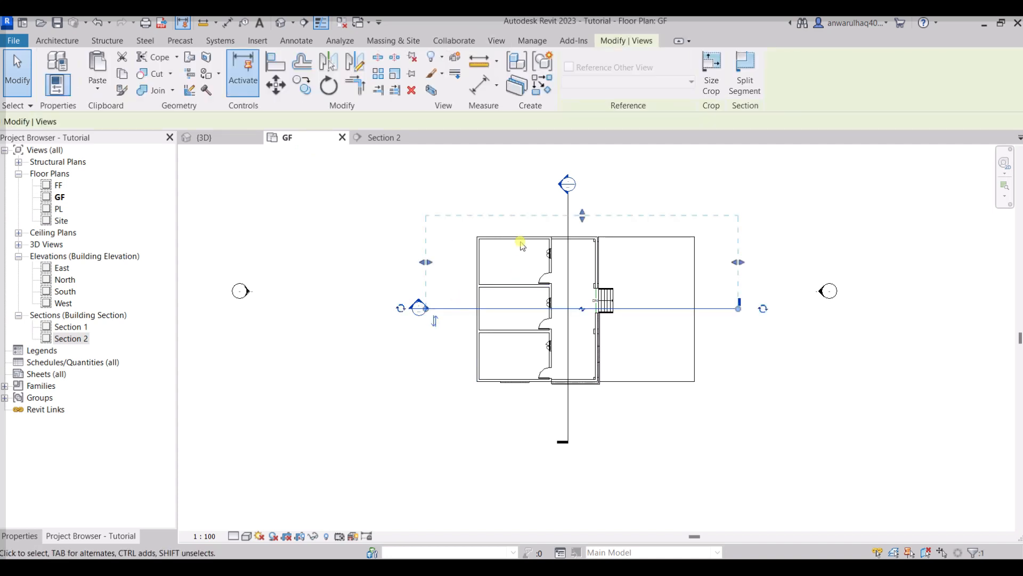
pyautogui.moveTo(581, 216); pyautogui.dragTo(580, 272)
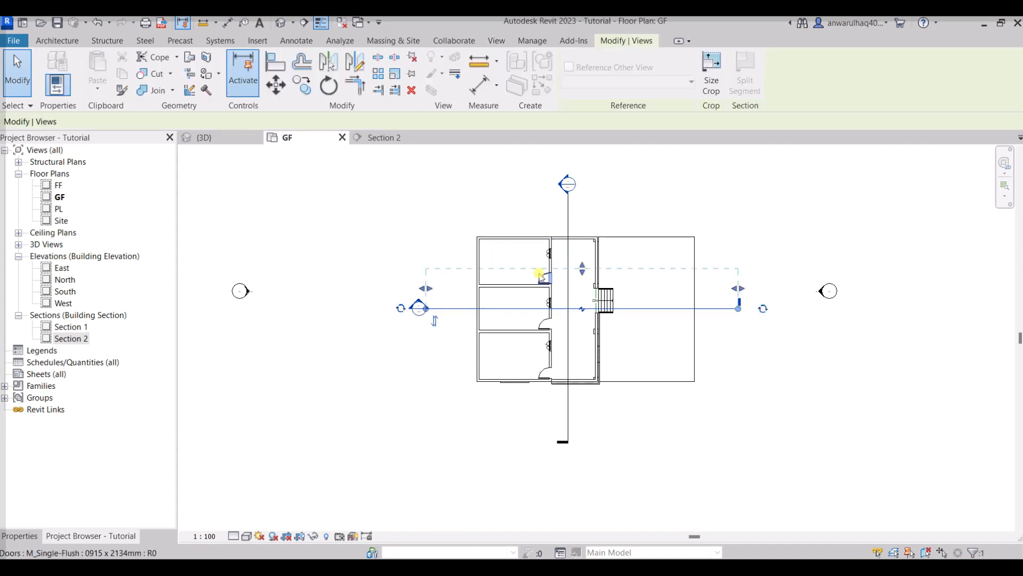
# Step: Set the visual style of the Section 2 view to Consistent Colors
pyautogui.click(384, 137)
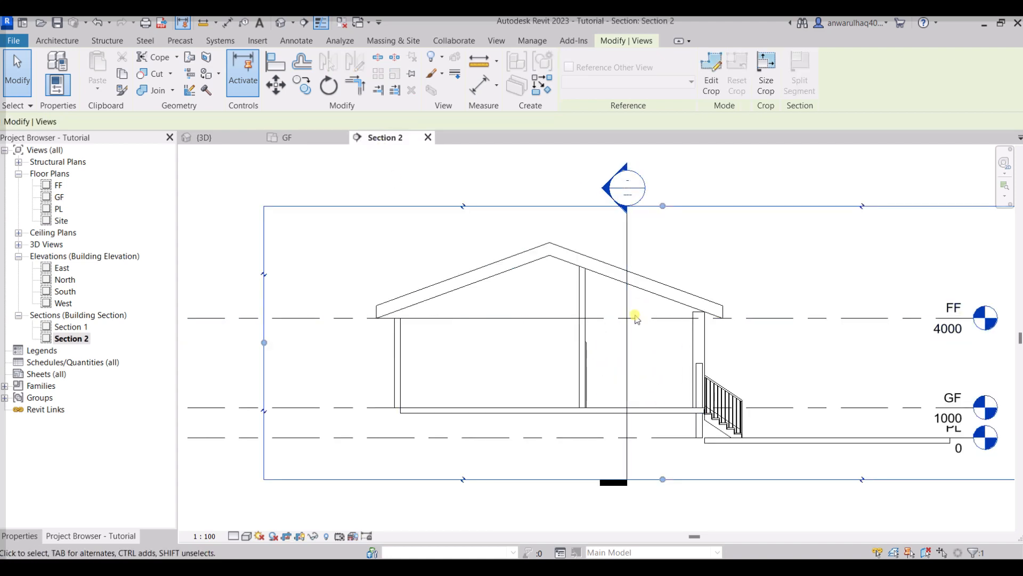
pyautogui.click(246, 536)
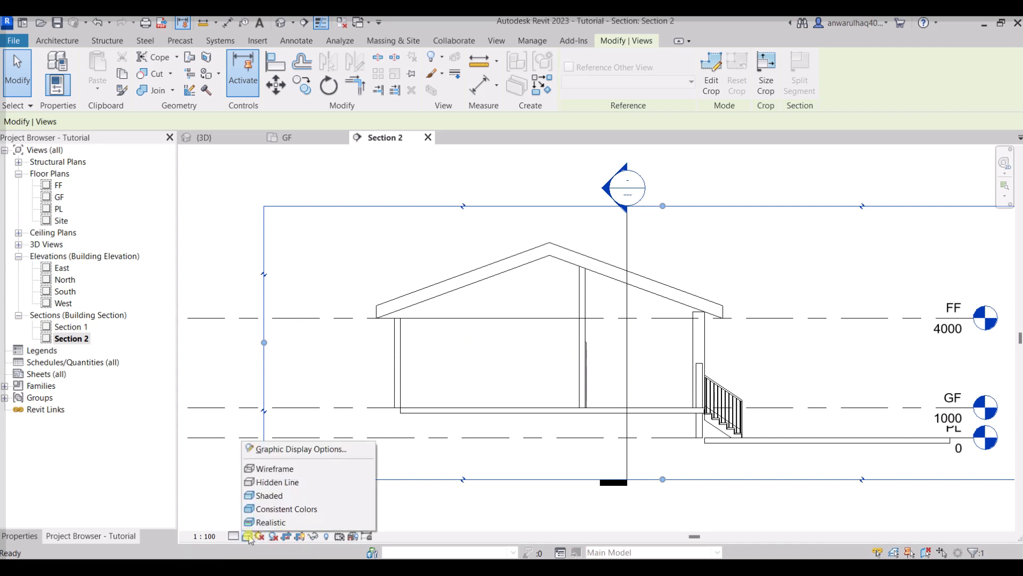
pyautogui.click(273, 510)
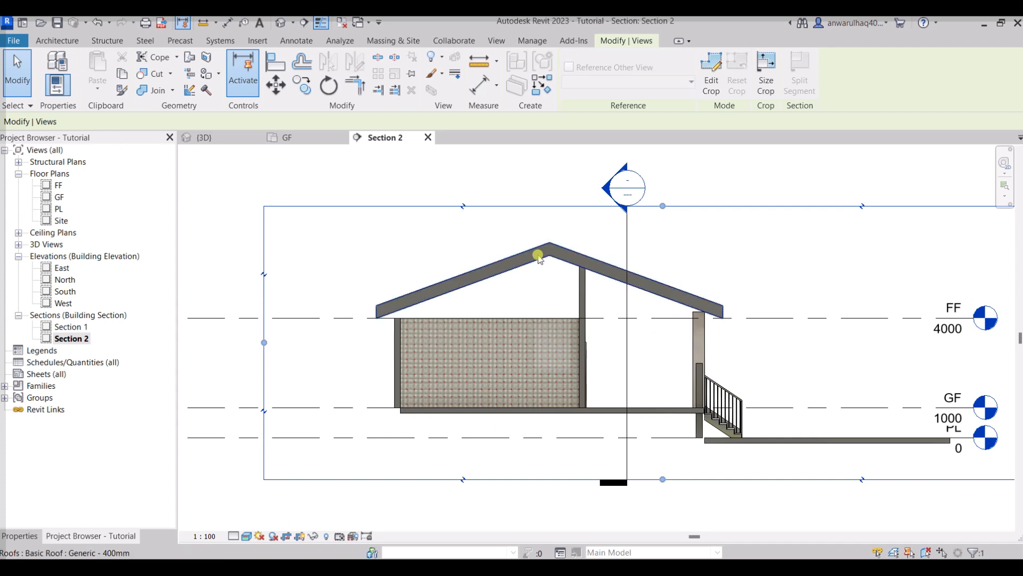
# Step: Extend Section 2's view depth on the GF plan beyond the house's upper wall and check the section view
pyautogui.click(309, 138)
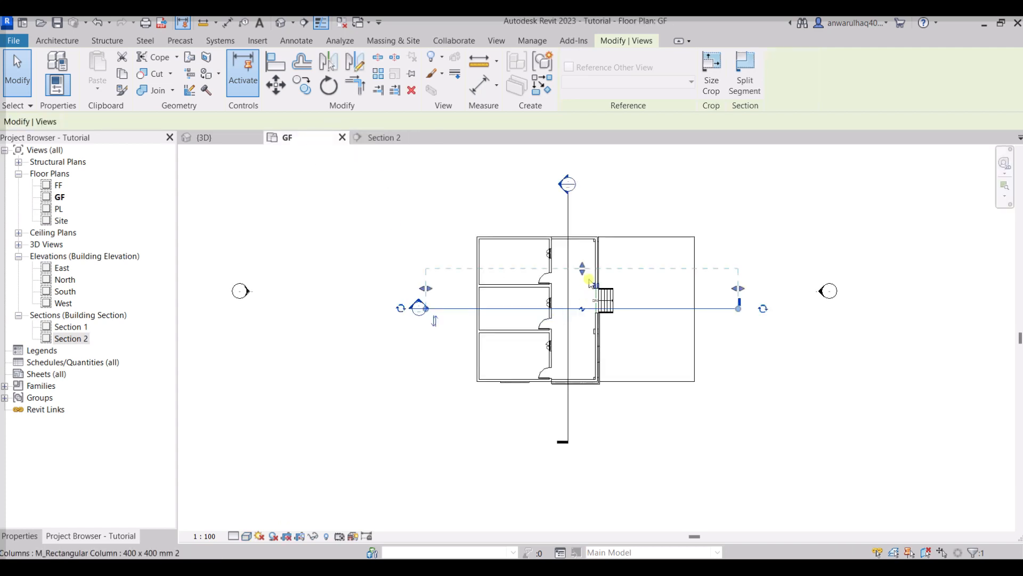
pyautogui.moveTo(583, 269); pyautogui.dragTo(583, 224)
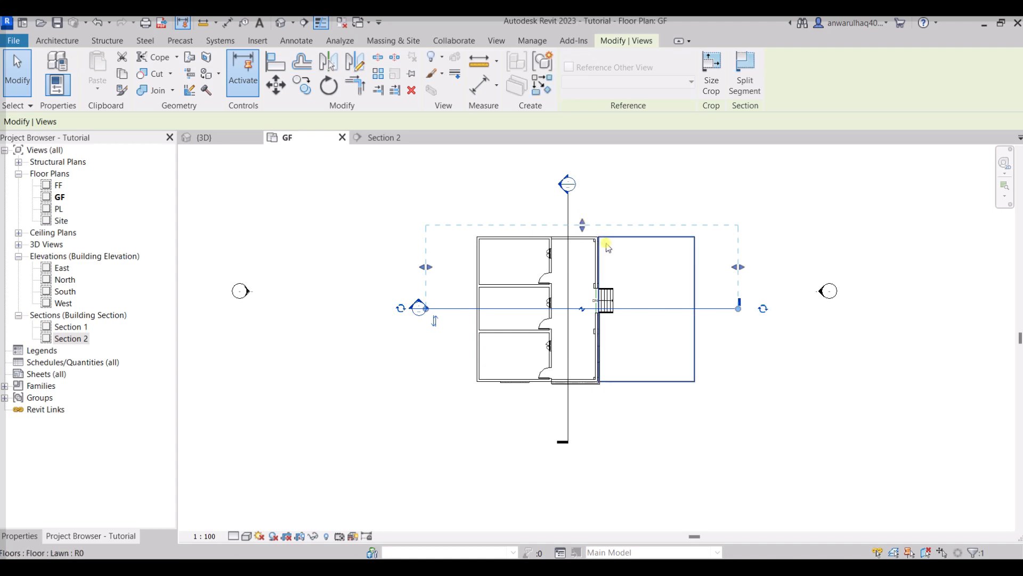
pyautogui.click(389, 139)
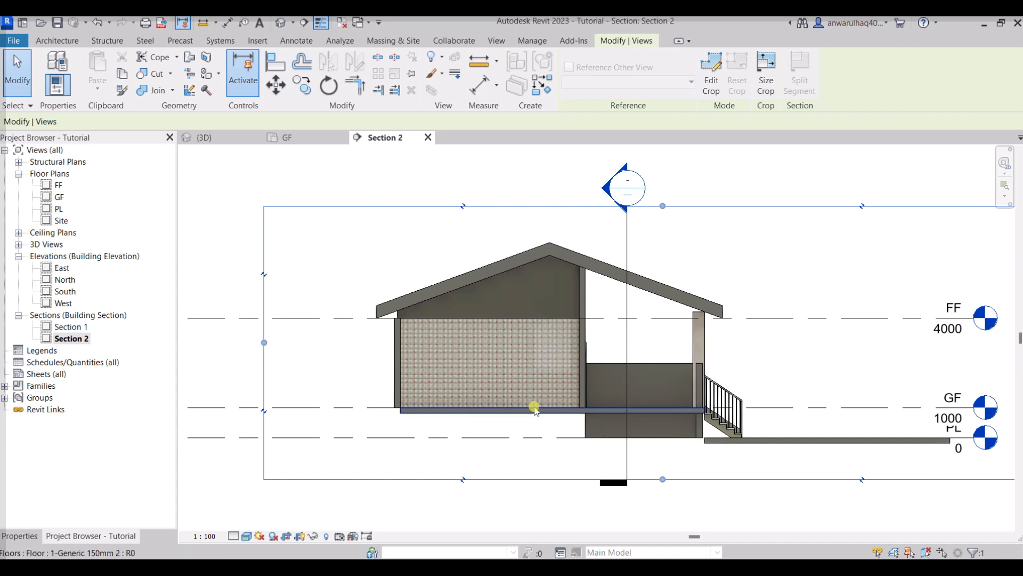
# Step: Move the Section 2 line on the GF plan up through the upper room and review the new cut
pyautogui.click(306, 139)
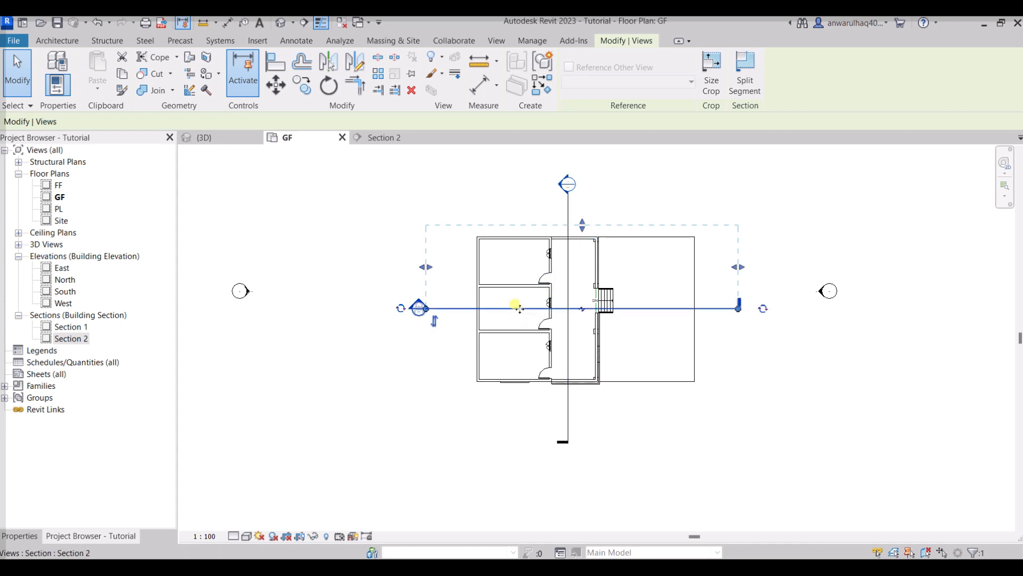
pyautogui.moveTo(557, 308); pyautogui.dragTo(559, 268)
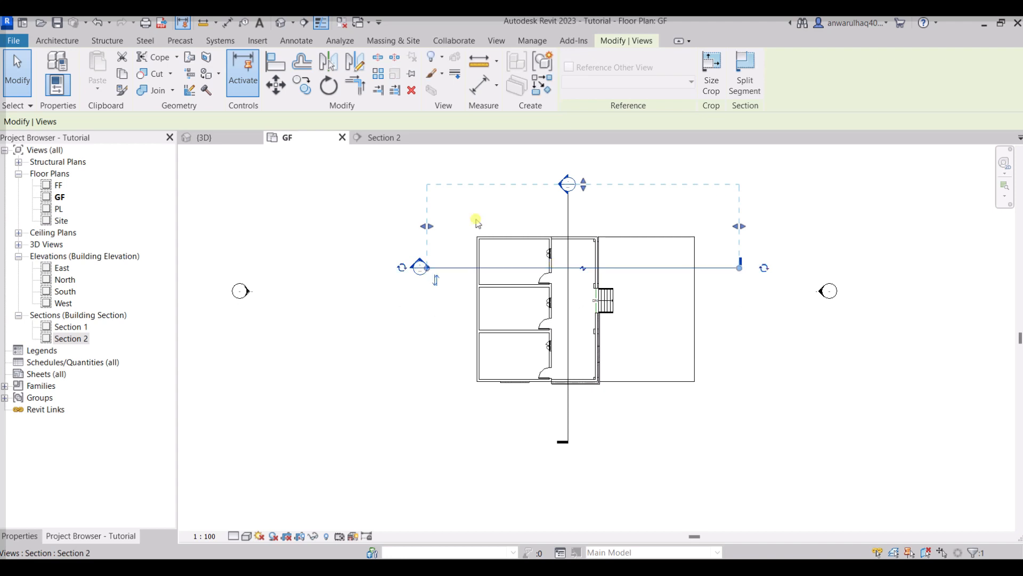
pyautogui.click(396, 137)
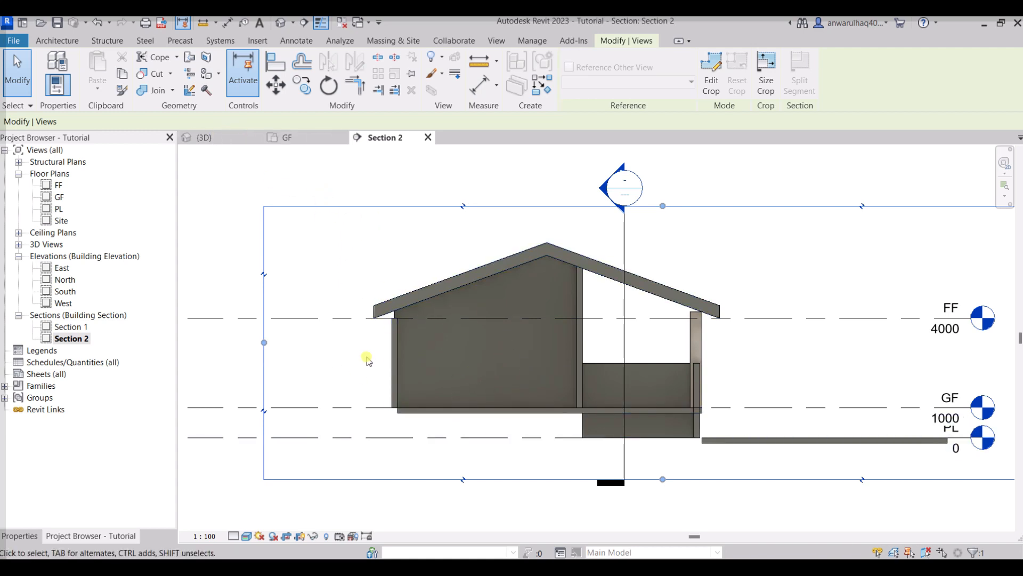
# Step: Open the Section 1 view
pyautogui.doubleClick(75, 327)
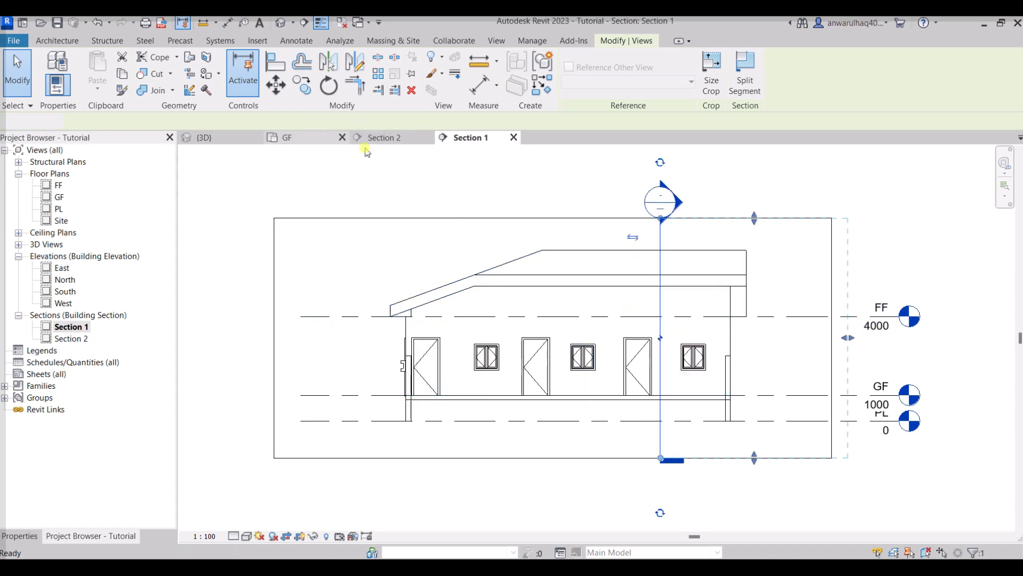
# Step: Return to the GF floor plan and examine the section lines and their heads around the house
pyautogui.click(330, 139)
pyautogui.moveTo(618, 365); pyautogui.dragTo(567, 226, button='middle')
pyautogui.scroll(4, 514, 377)
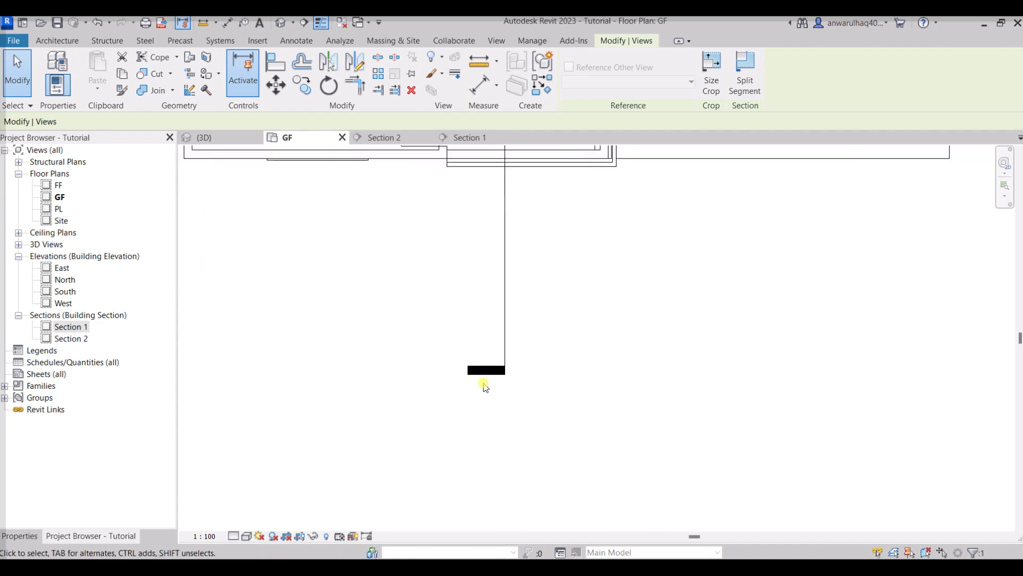
pyautogui.scroll(-5, 473, 378)
pyautogui.scroll(-3, 492, 406)
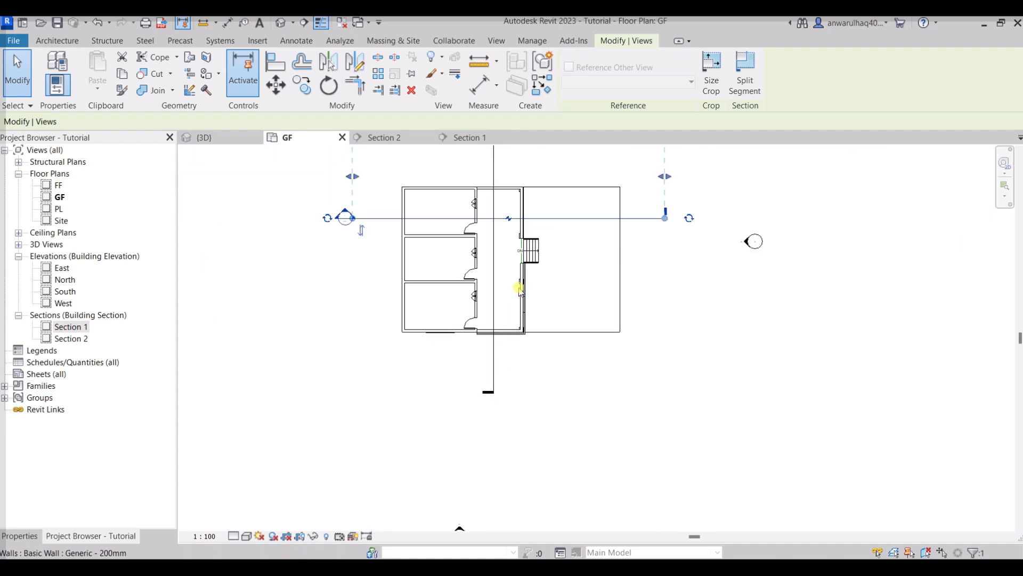
pyautogui.scroll(-2, 530, 266)
pyautogui.moveTo(527, 303); pyautogui.dragTo(523, 352, button='middle')
pyautogui.scroll(7, 502, 235)
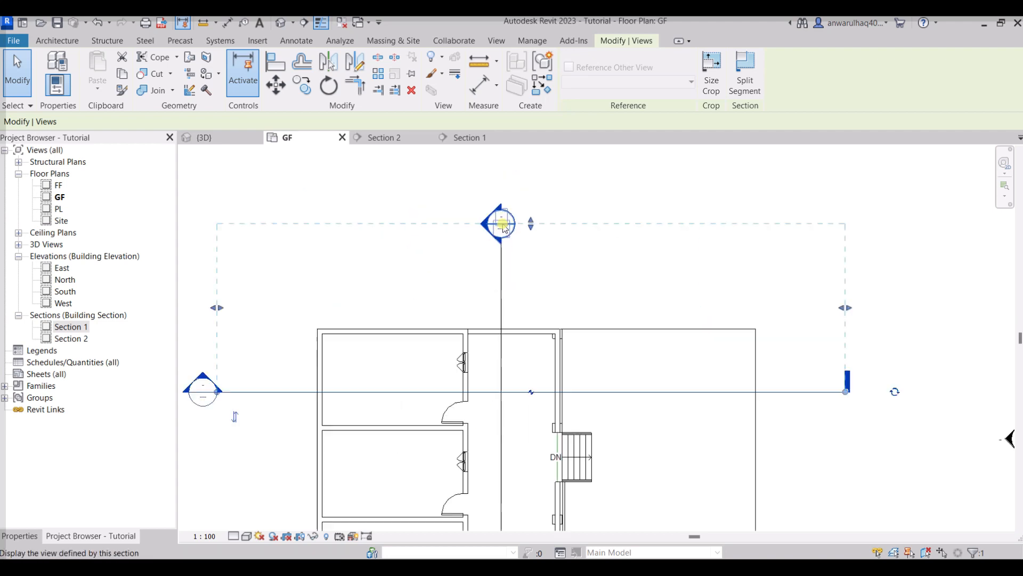
pyautogui.scroll(-1, 440, 361)
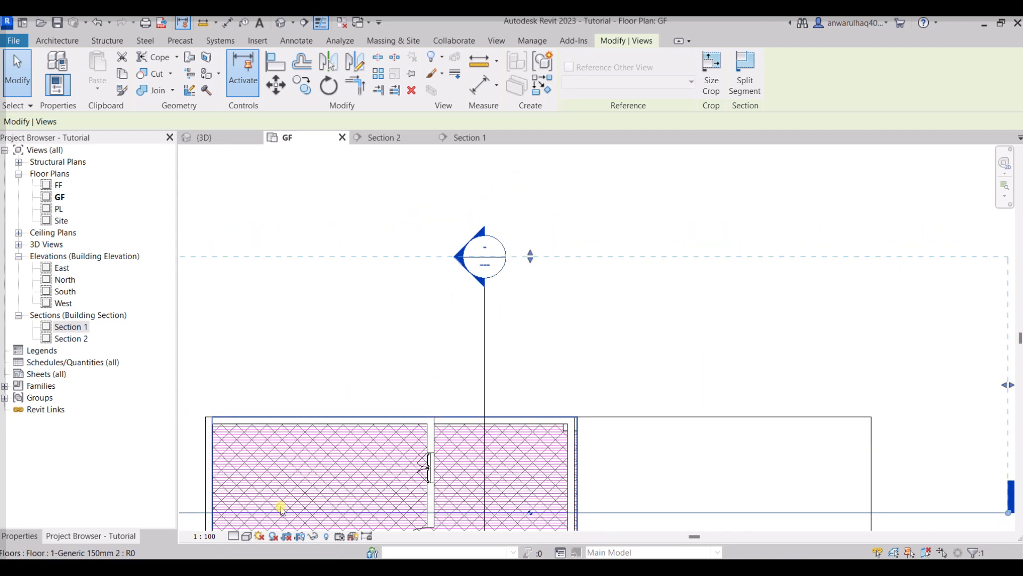
# Step: Set the GF plan's view scale to 1:500 and check the annotation size
pyautogui.click(209, 536)
pyautogui.click(224, 478)
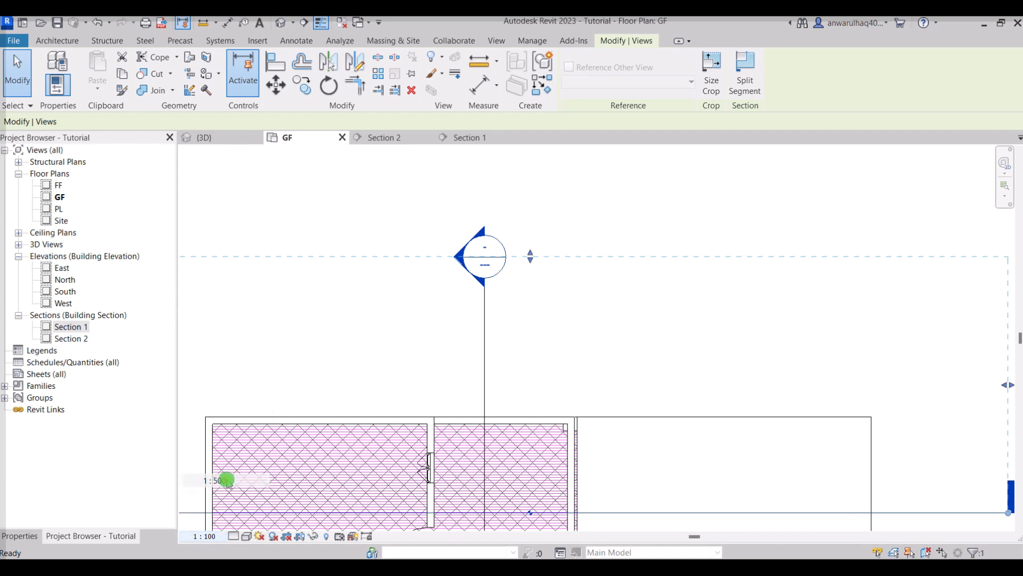
pyautogui.scroll(-4, 505, 265)
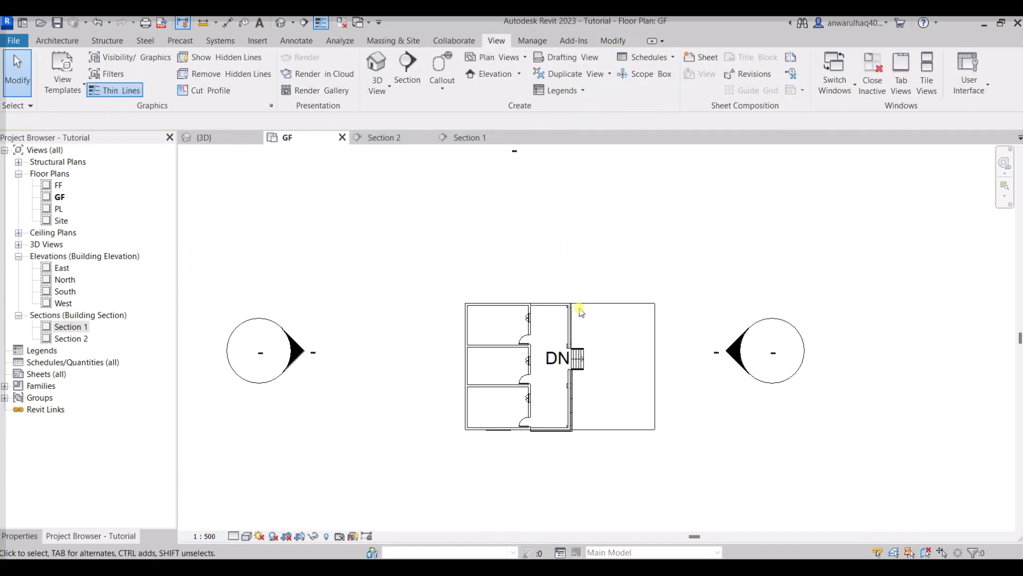
pyautogui.scroll(-3, 544, 405)
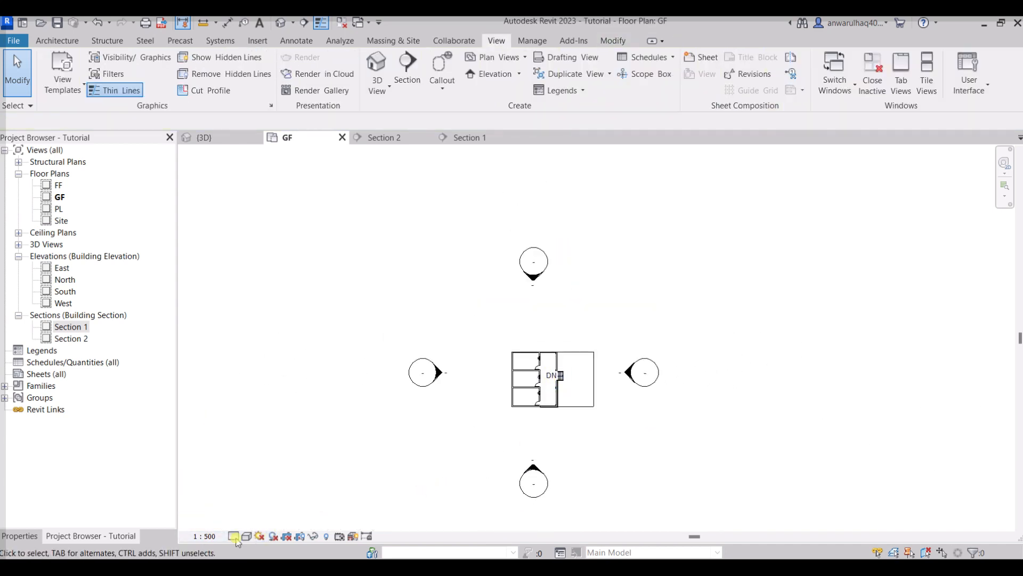
# Step: Try the view scales 1:25, 1:100 and 1:200 on the GF plan to compare the symbol sizes
pyautogui.click(208, 535)
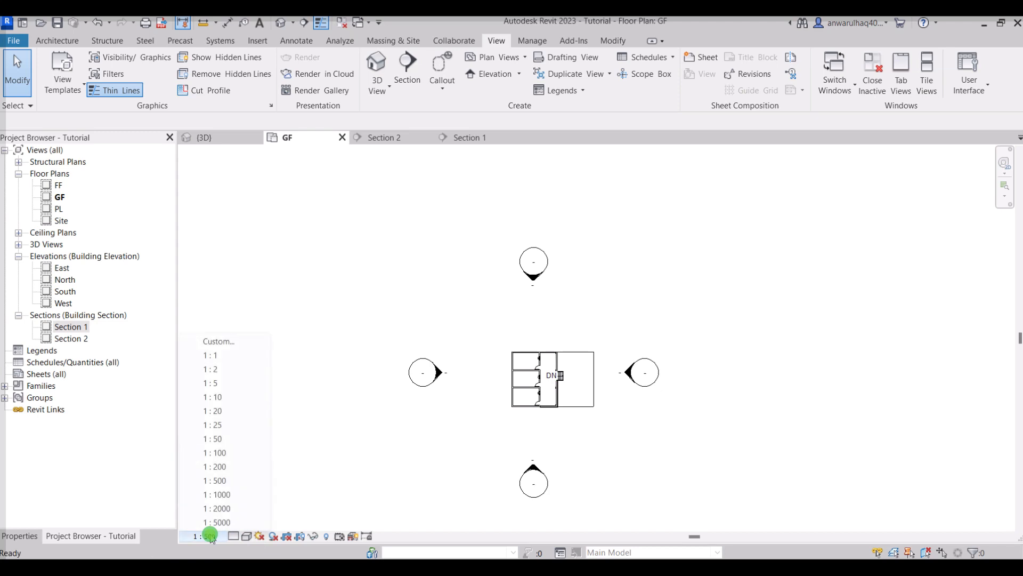
pyautogui.click(227, 433)
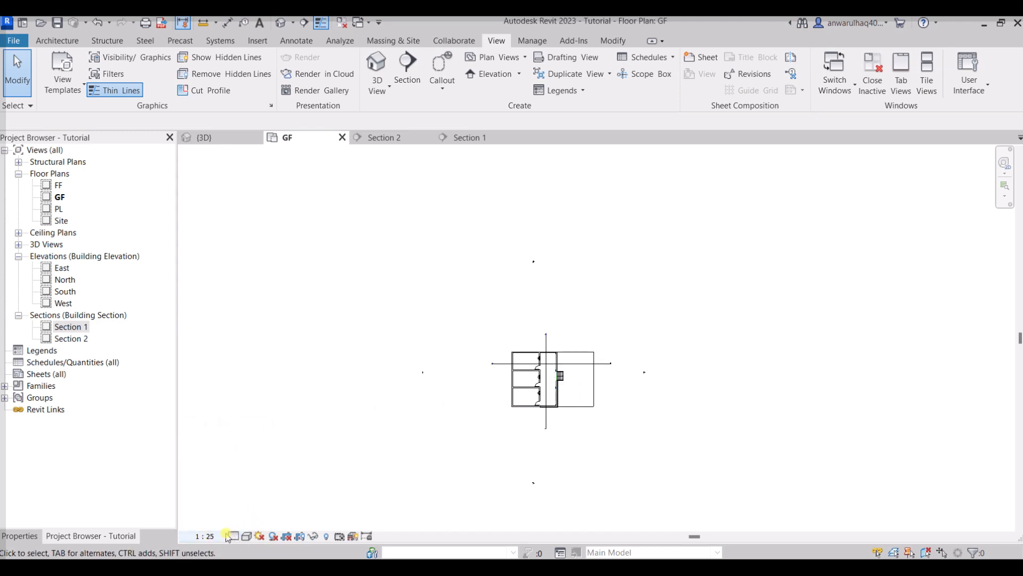
pyautogui.click(208, 535)
pyautogui.click(234, 453)
pyautogui.click(209, 536)
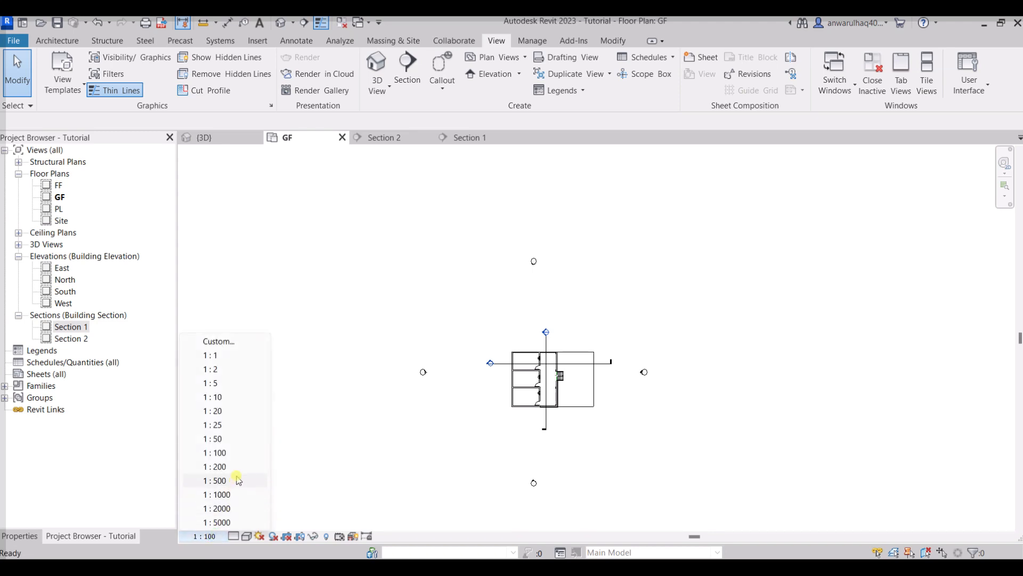
pyautogui.click(215, 467)
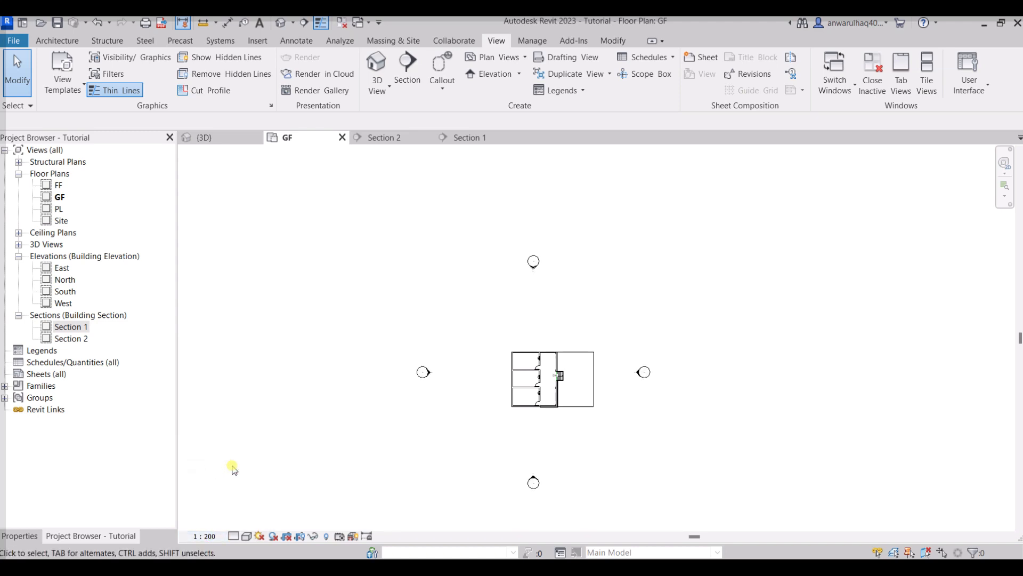
pyautogui.scroll(-1, 592, 428)
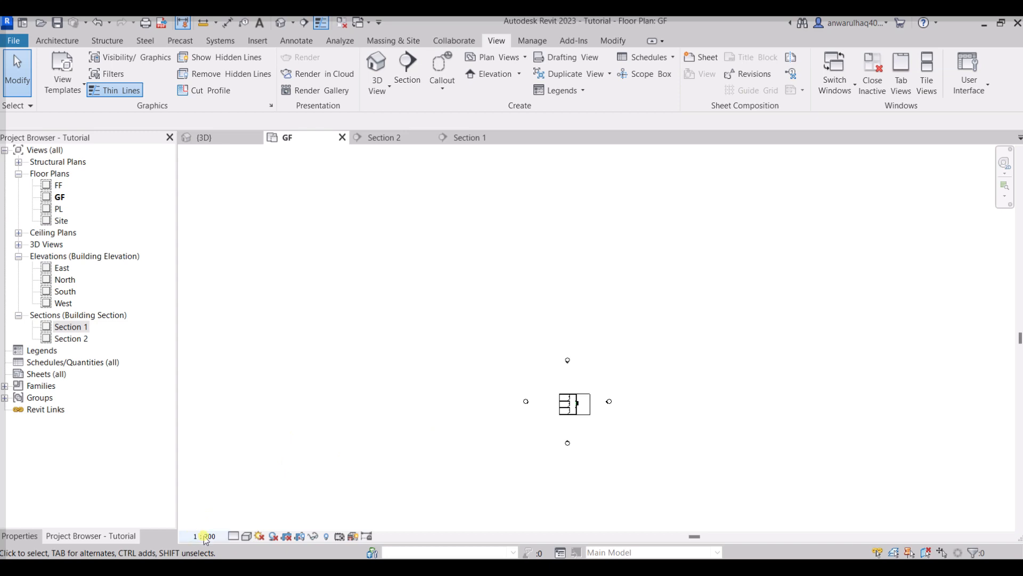
# Step: Set the GF plan's view scale to 1:100
pyautogui.click(205, 536)
pyautogui.click(230, 451)
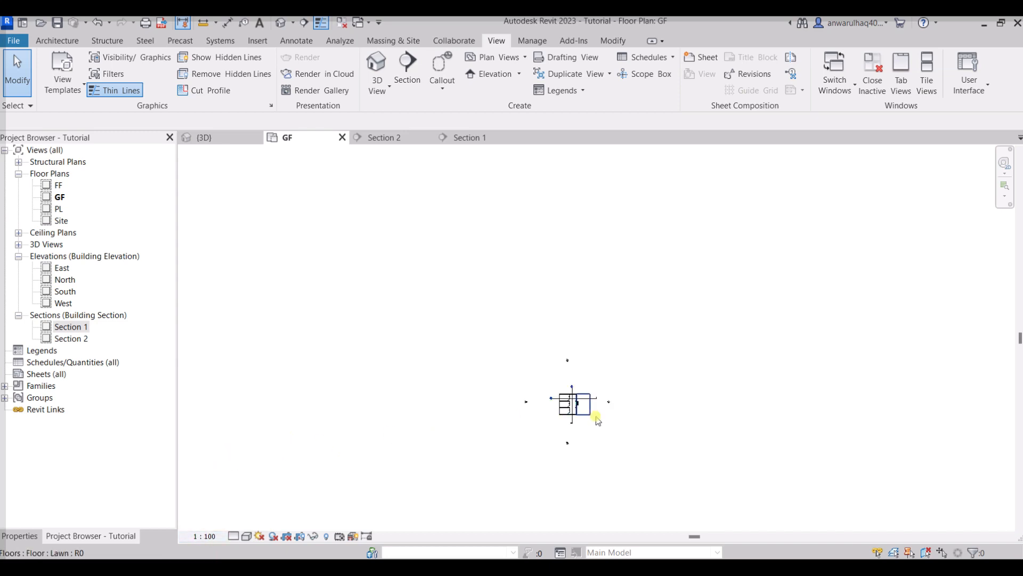
pyautogui.scroll(8, 598, 420)
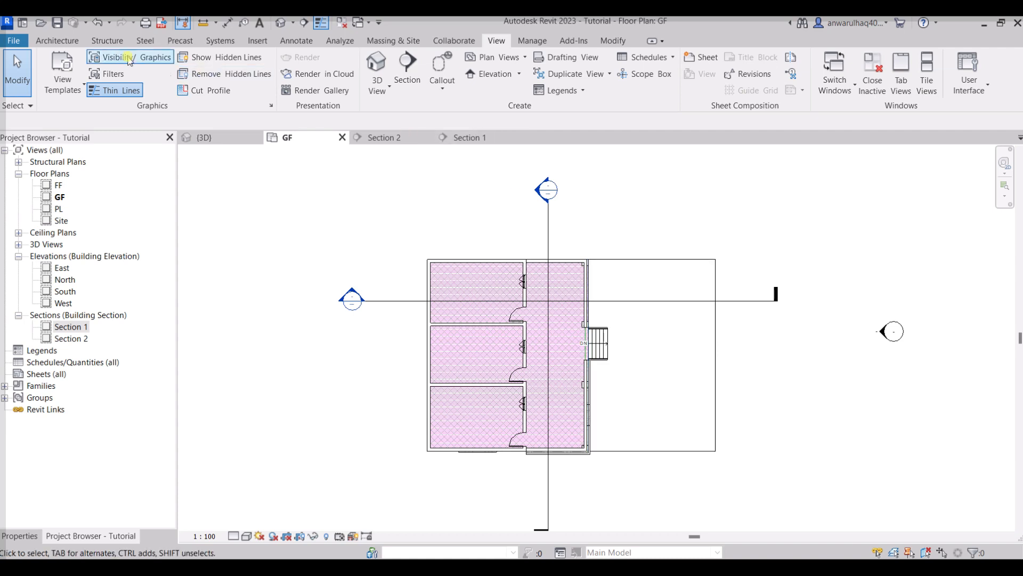
# Step: Place a short horizontal grid line from the house's upper-left wall corner outward, aligned with the upper wall's centerline
pyautogui.click(62, 42)
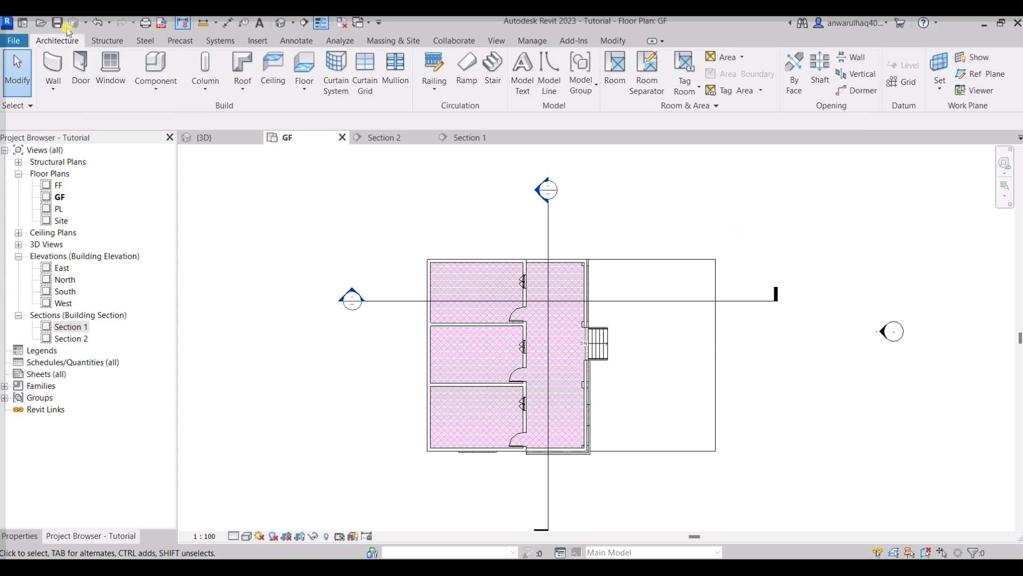
pyautogui.click(901, 85)
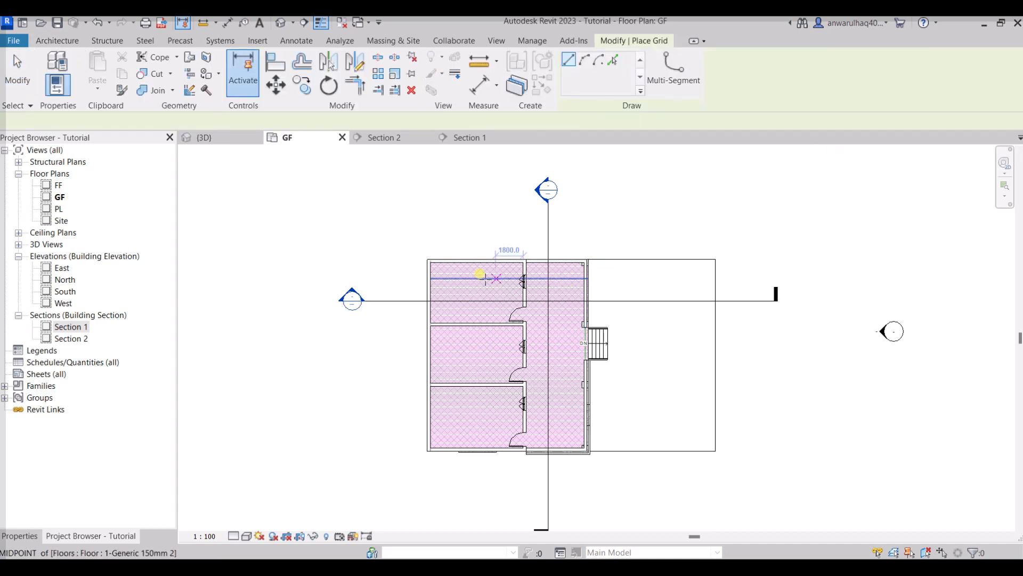
pyautogui.scroll(3, 424, 258)
pyautogui.scroll(2, 424, 258)
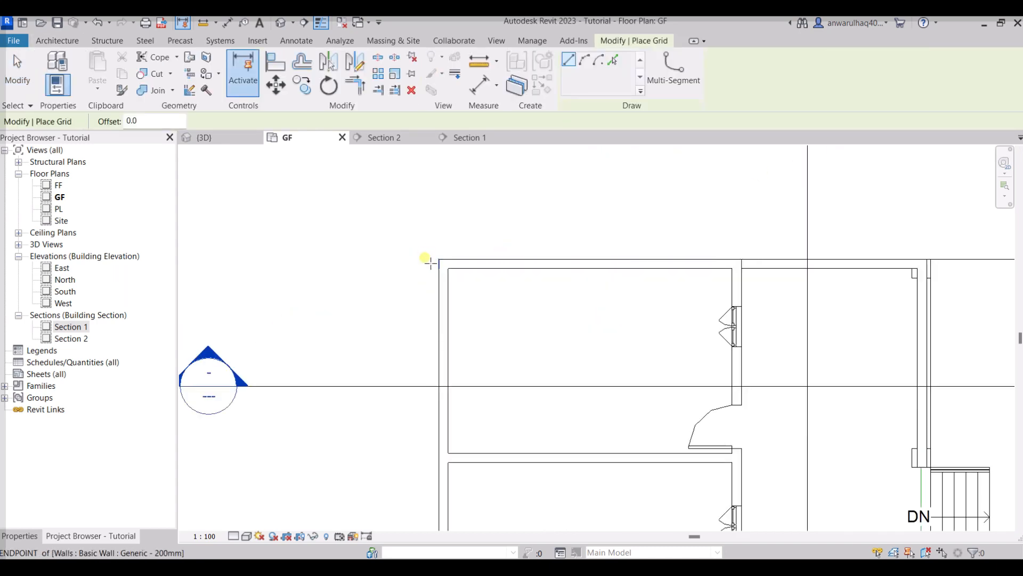
pyautogui.scroll(2, 444, 262)
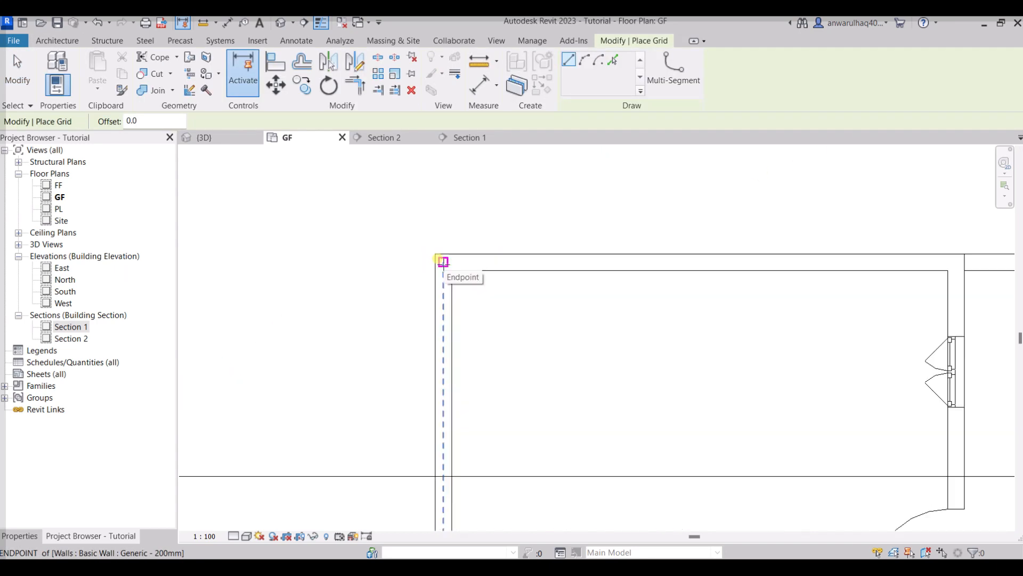
pyautogui.click(442, 261)
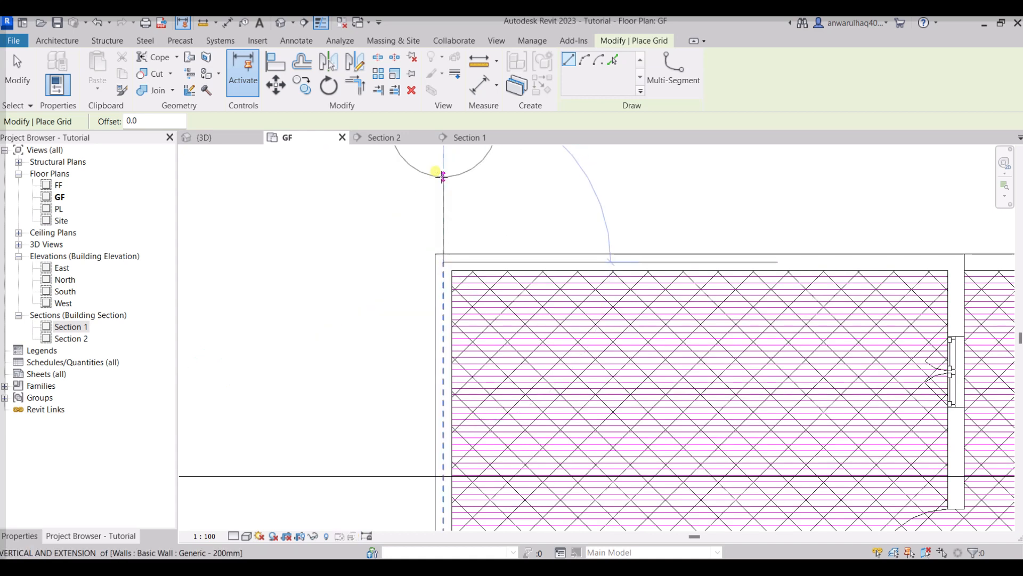
pyautogui.click(388, 261)
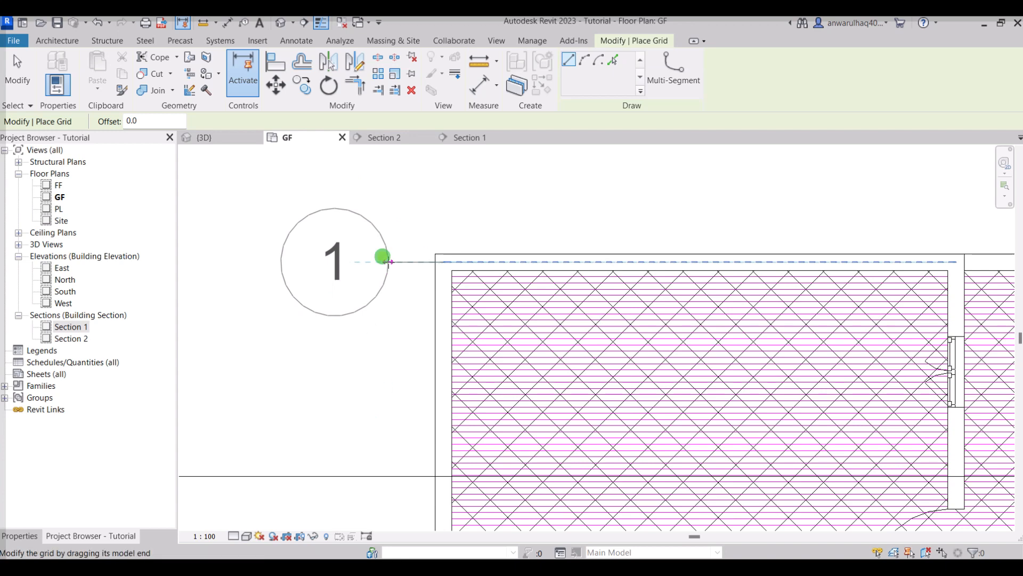
pyautogui.scroll(-2, 581, 262)
pyautogui.moveTo(692, 267); pyautogui.dragTo(512, 299, button='middle')
pyautogui.scroll(-3, 800, 272)
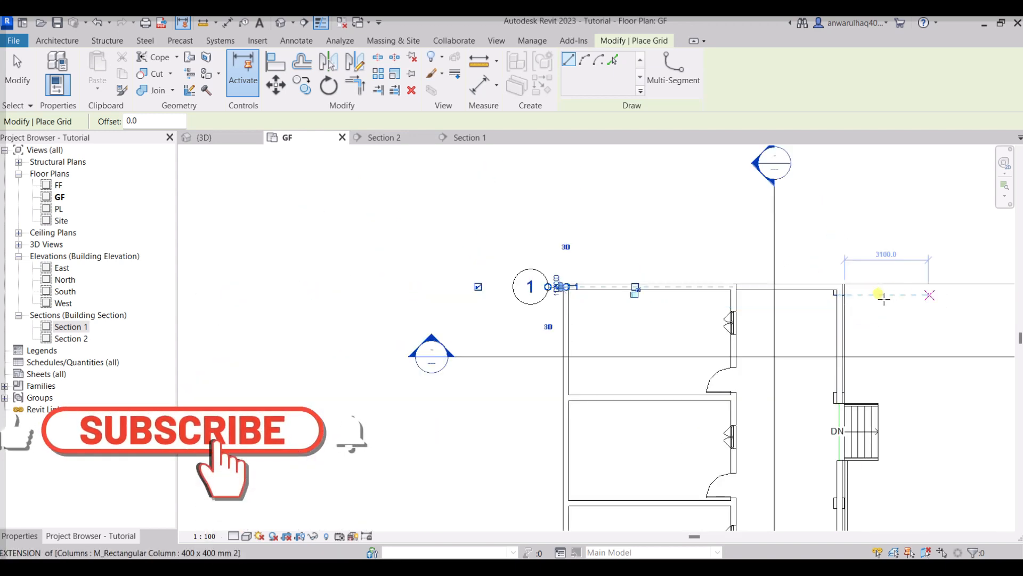
pyautogui.scroll(-1, 818, 306)
pyautogui.moveTo(818, 306); pyautogui.dragTo(589, 304, button='middle')
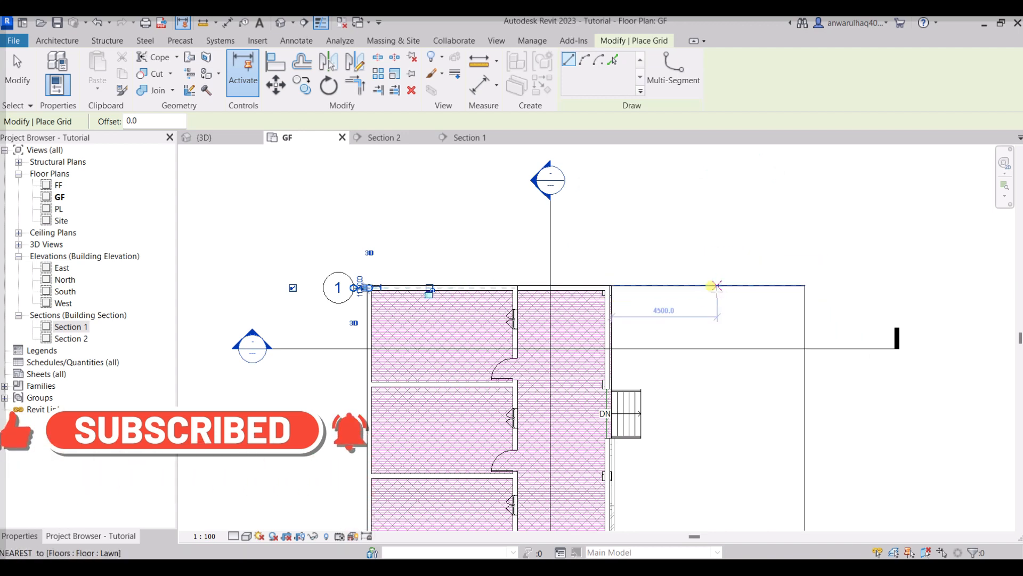
pyautogui.click(725, 287)
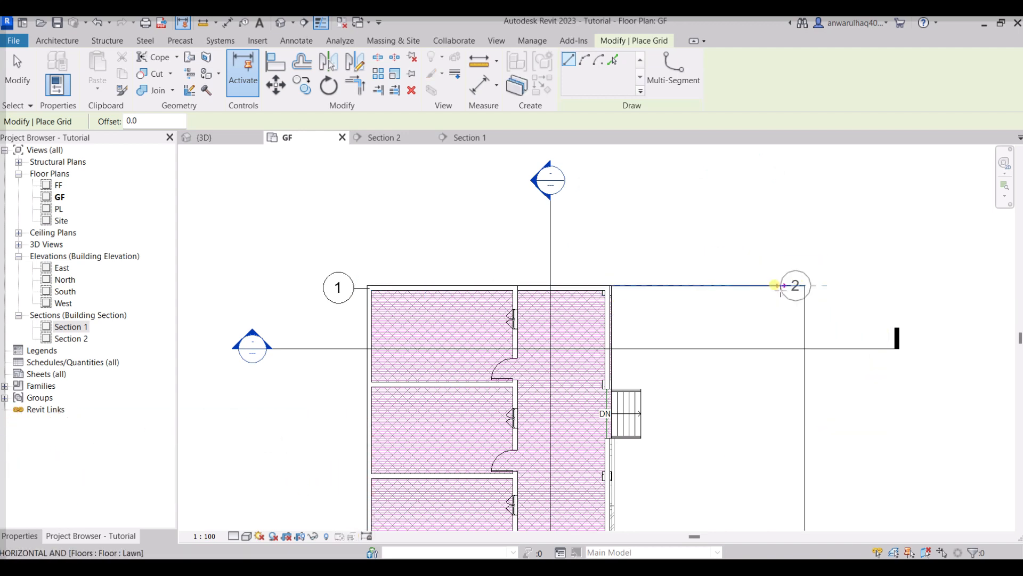
pyautogui.press('Escape')
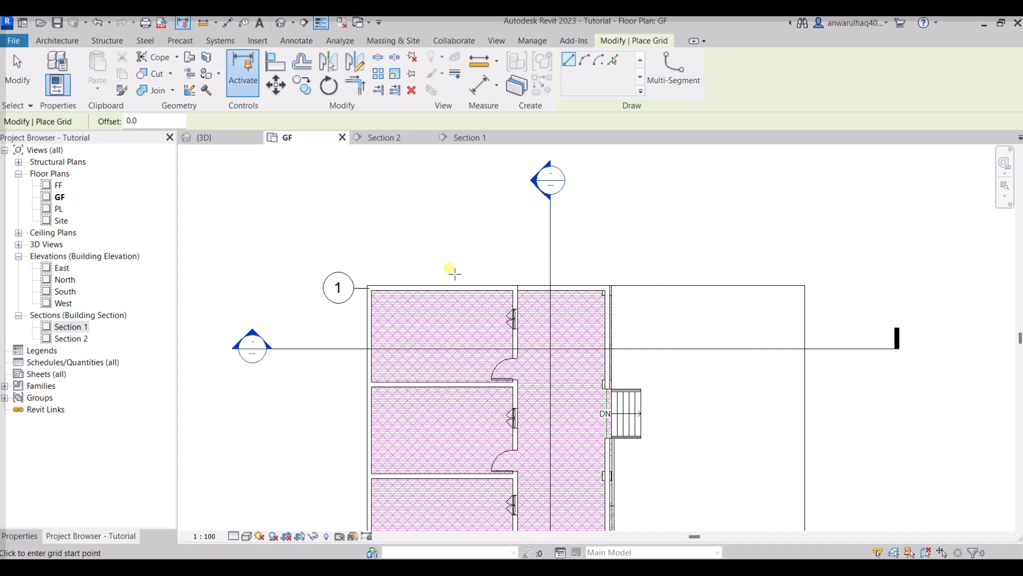
pyautogui.press('Escape')
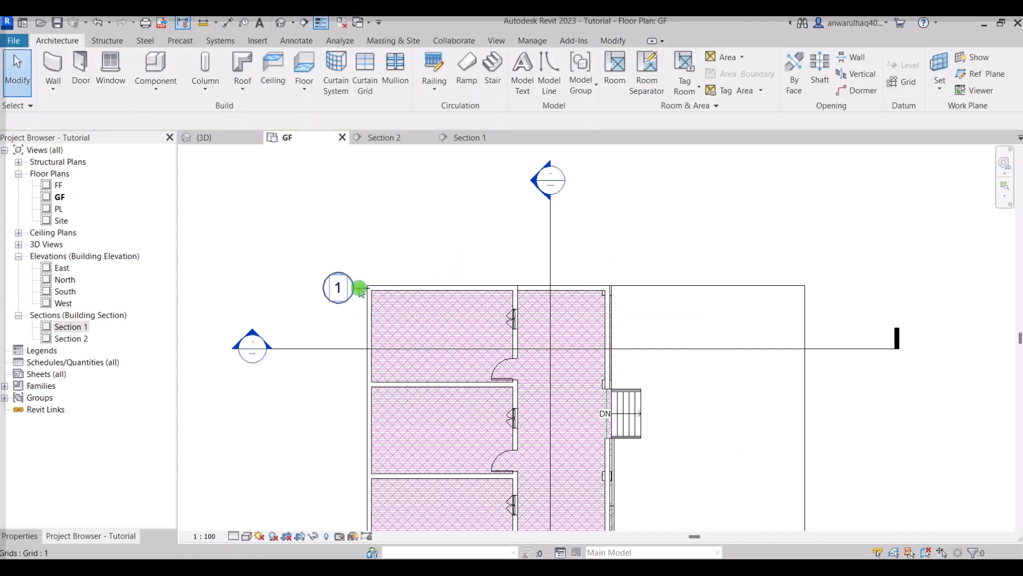
# Step: Try to extend grid 1 from the upper-left wall corner along the upper wall to the inner partition wall
pyautogui.click(360, 288)
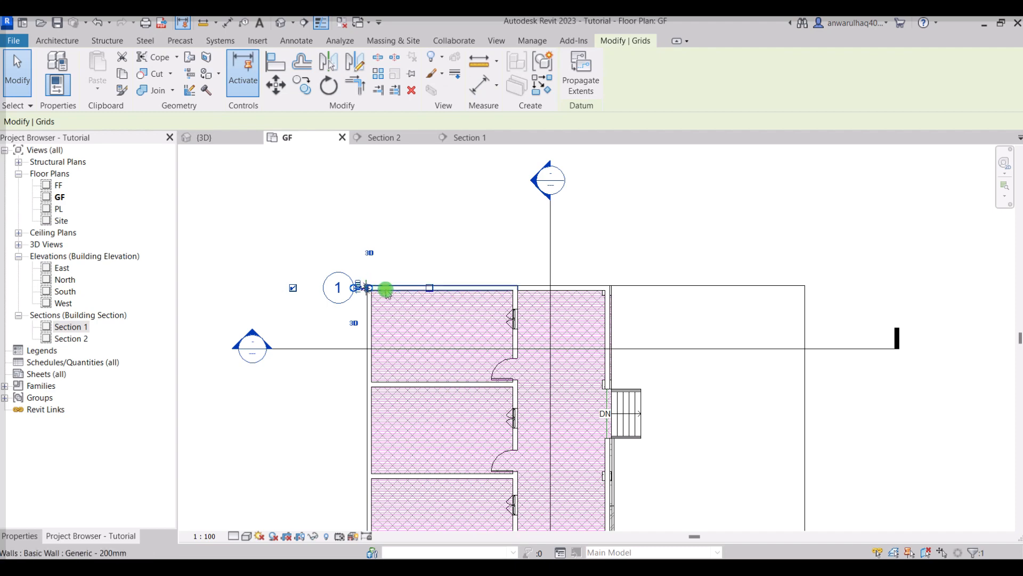
pyautogui.scroll(4, 383, 293)
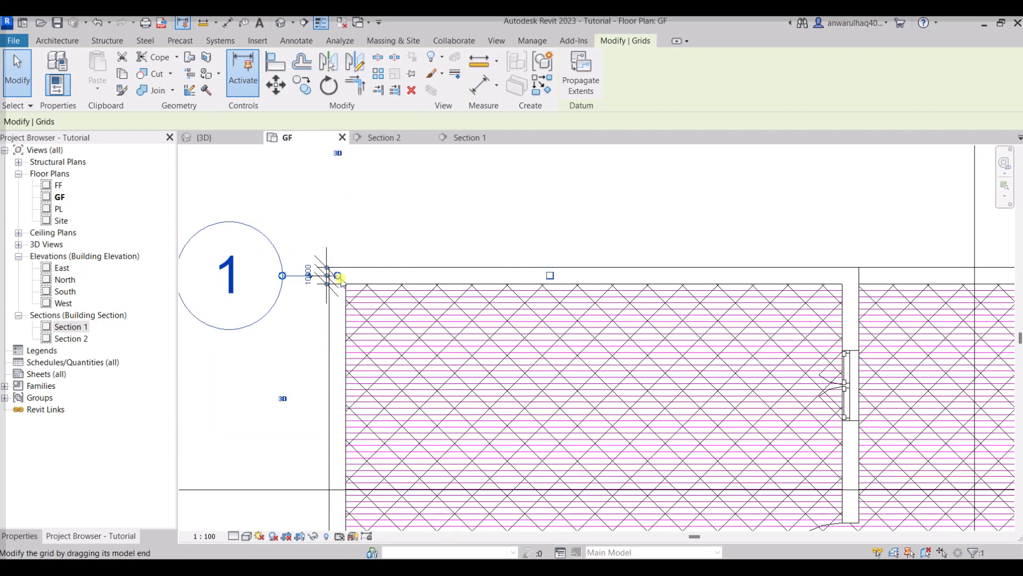
pyautogui.moveTo(338, 275); pyautogui.dragTo(868, 278)
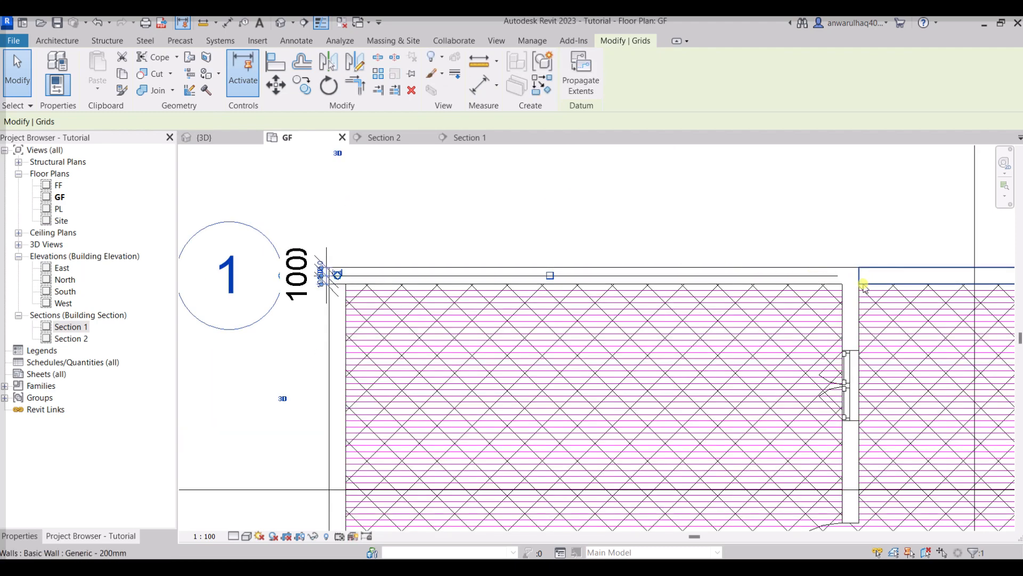
pyautogui.click(772, 276)
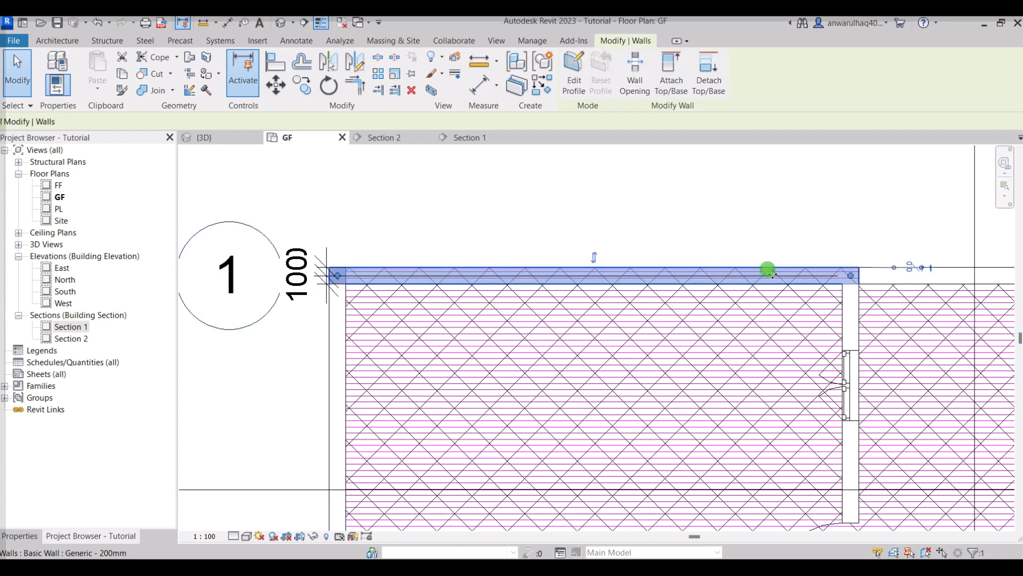
pyautogui.press('Escape')
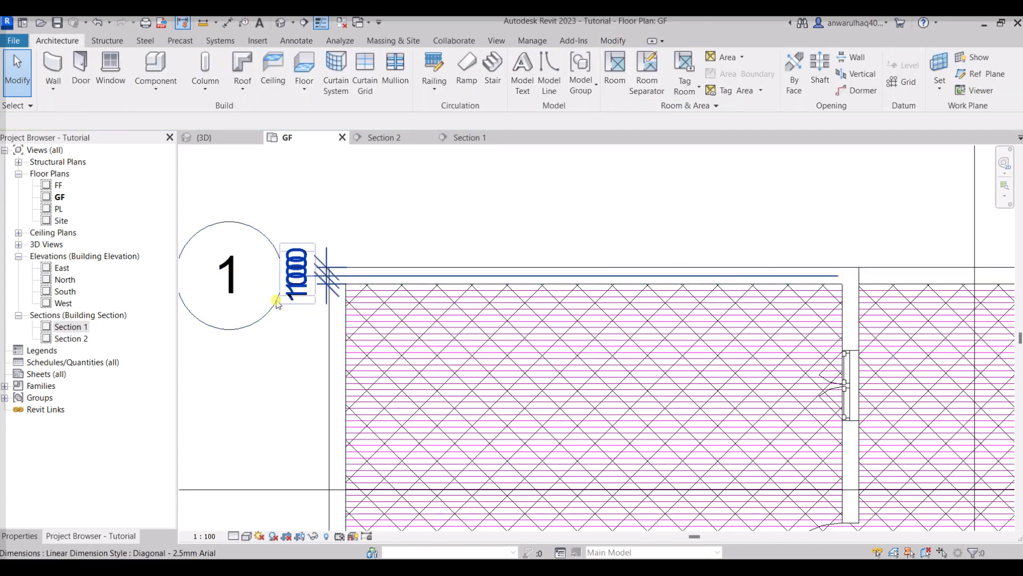
# Step: Stretch the witness line of the dimension beside grid 1 along the upper wall beyond the house's right wall
pyautogui.click(275, 306)
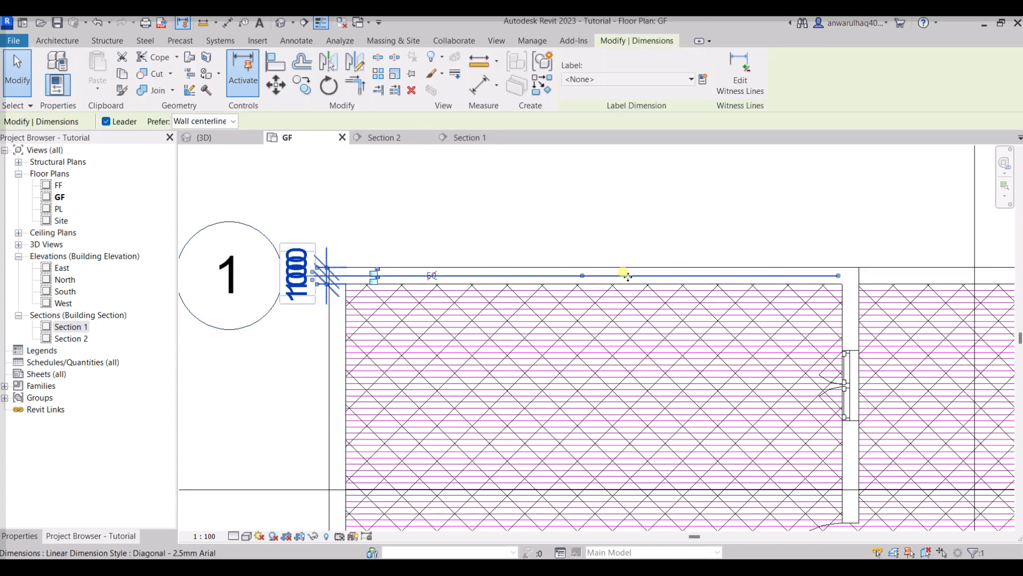
pyautogui.moveTo(838, 277); pyautogui.dragTo(1006, 288)
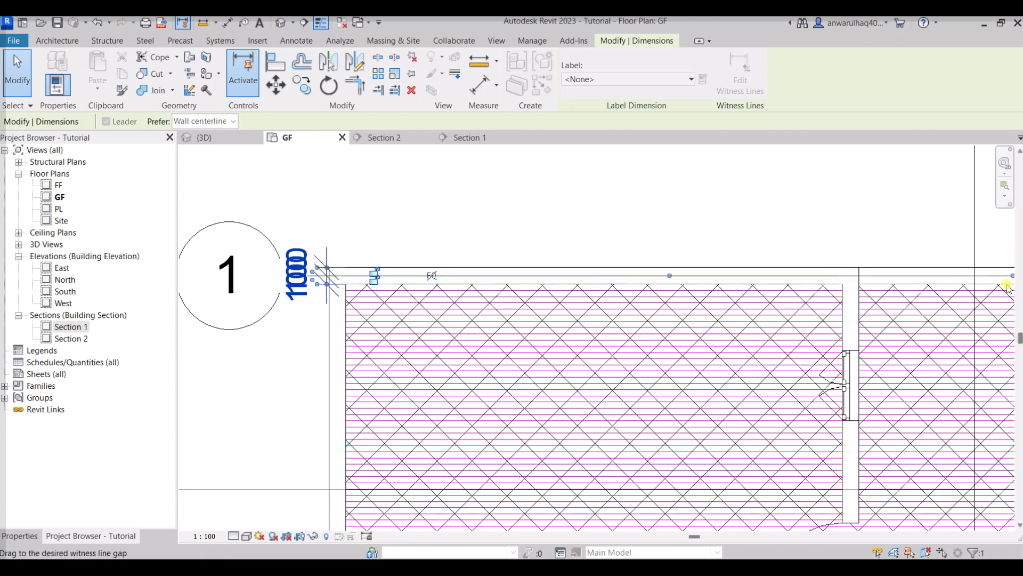
pyautogui.scroll(-3, 733, 279)
pyautogui.scroll(-1, 769, 317)
pyautogui.moveTo(843, 313); pyautogui.dragTo(655, 317, button='middle')
pyautogui.moveTo(685, 284); pyautogui.dragTo(840, 284)
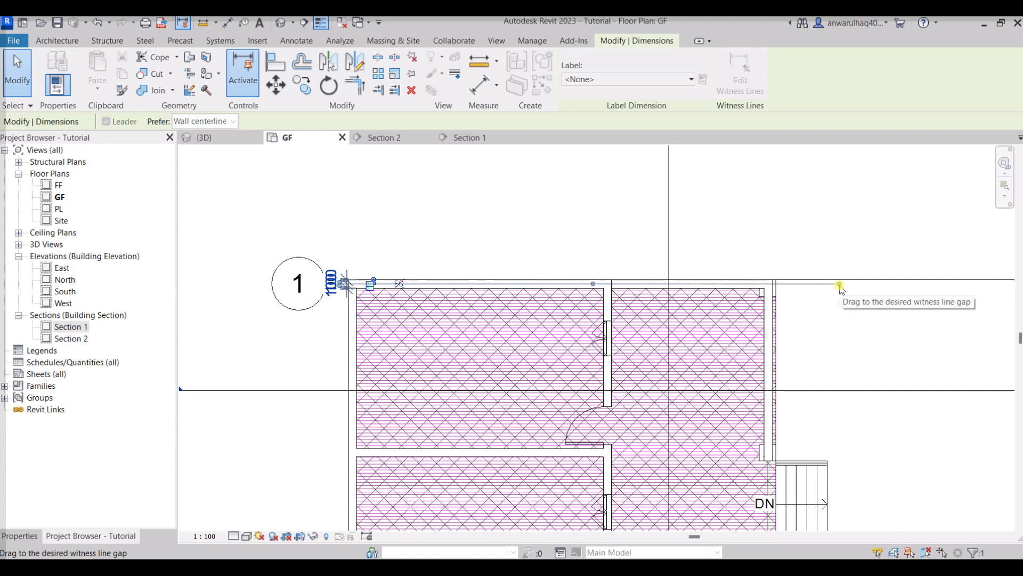
pyautogui.press('Escape')
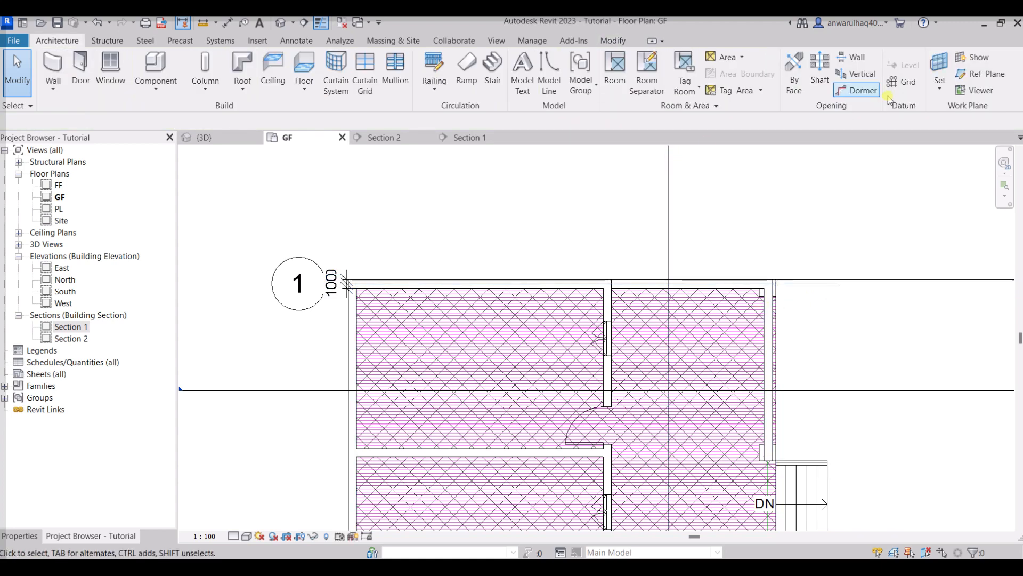
# Step: Draw a horizontal grid line along the upper partition wall's centerline, from the right exterior wall to align with grid 1's bubble
pyautogui.click(900, 82)
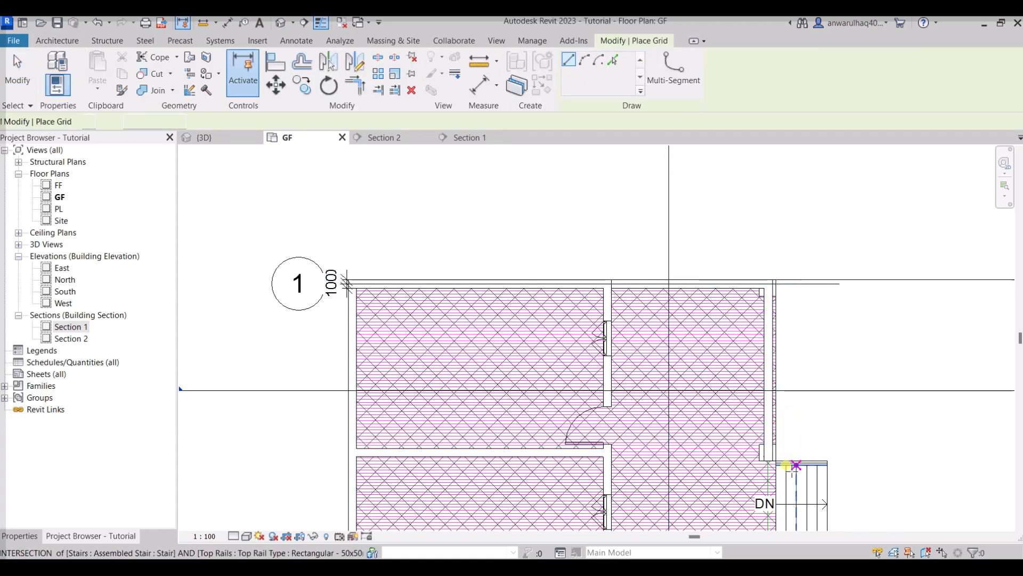
pyautogui.moveTo(807, 410); pyautogui.dragTo(808, 318, button='middle')
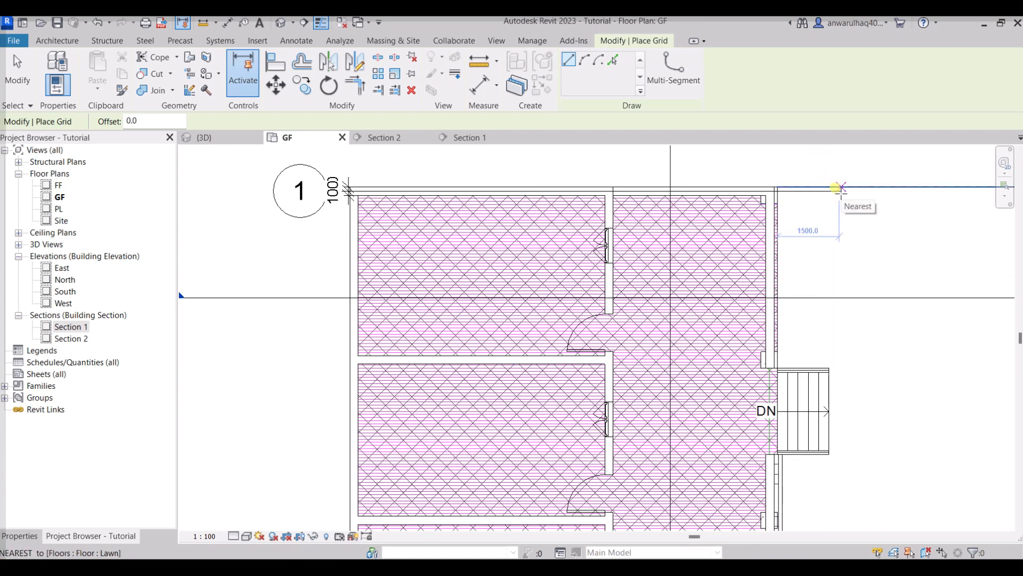
pyautogui.scroll(3, 839, 190)
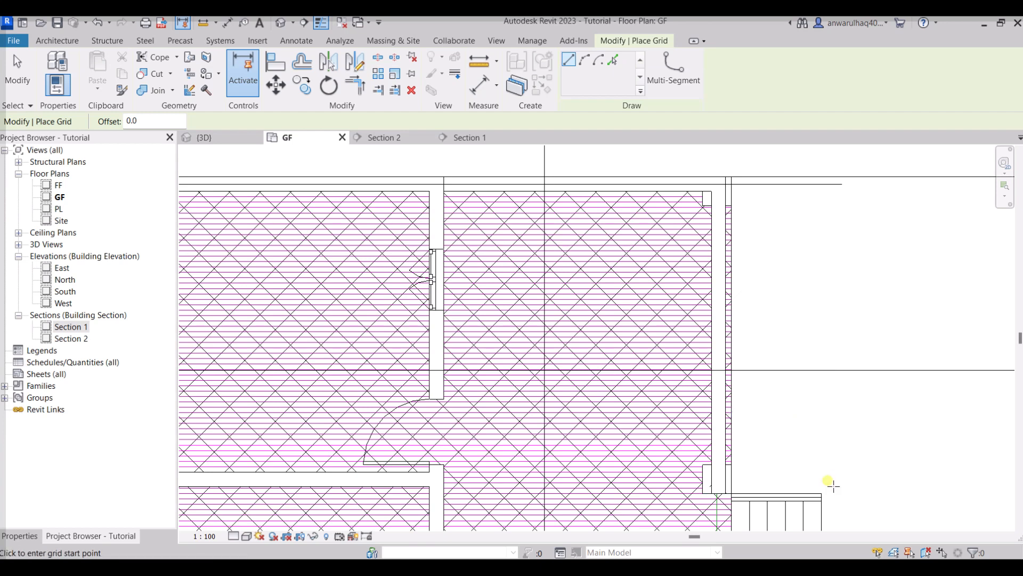
pyautogui.scroll(-3, 832, 485)
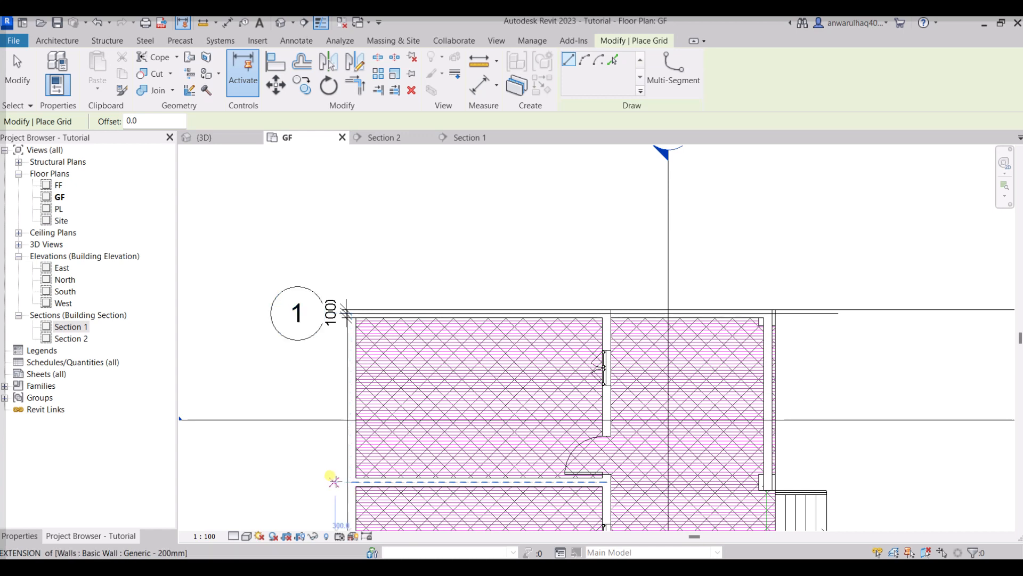
pyautogui.click(351, 482)
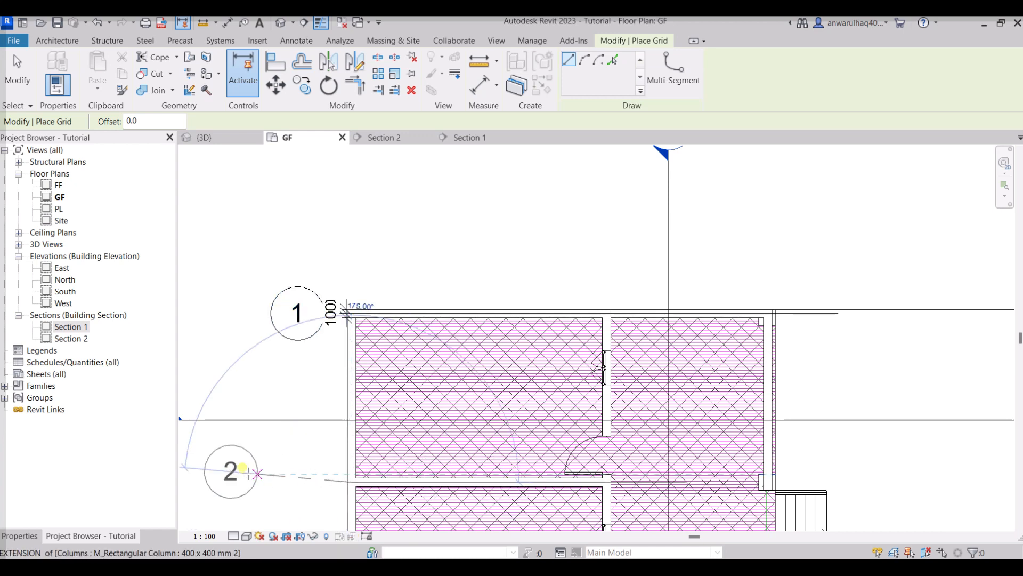
pyautogui.press('Escape')
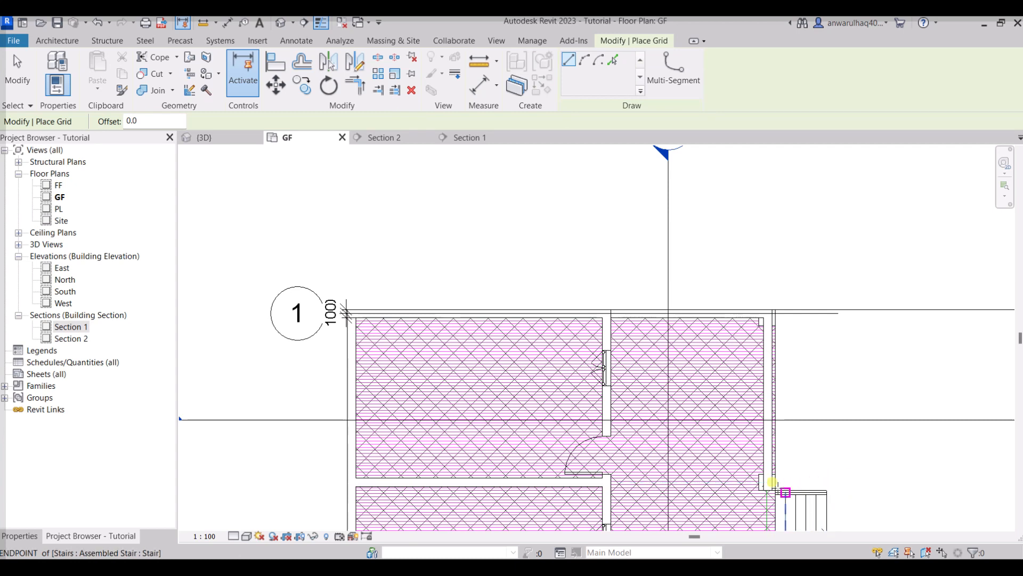
pyautogui.click(766, 482)
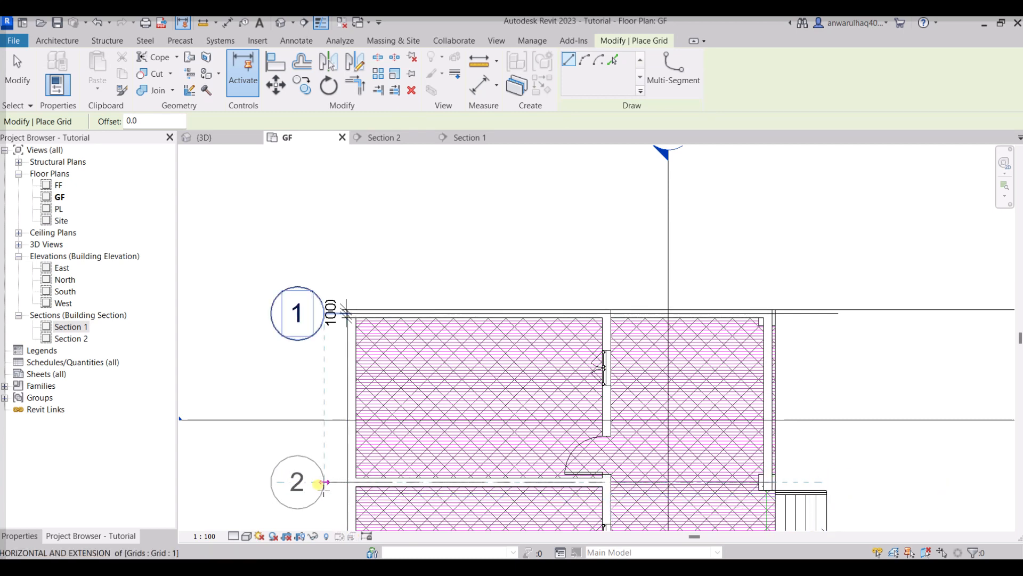
pyautogui.click(318, 482)
# Step: Draw a horizontal grid line along the lower partition wall's centerline, from just outside the right wall to align with grid 2's bubble
pyautogui.scroll(-2, 413, 410)
pyautogui.moveTo(416, 401); pyautogui.dragTo(411, 198, button='middle')
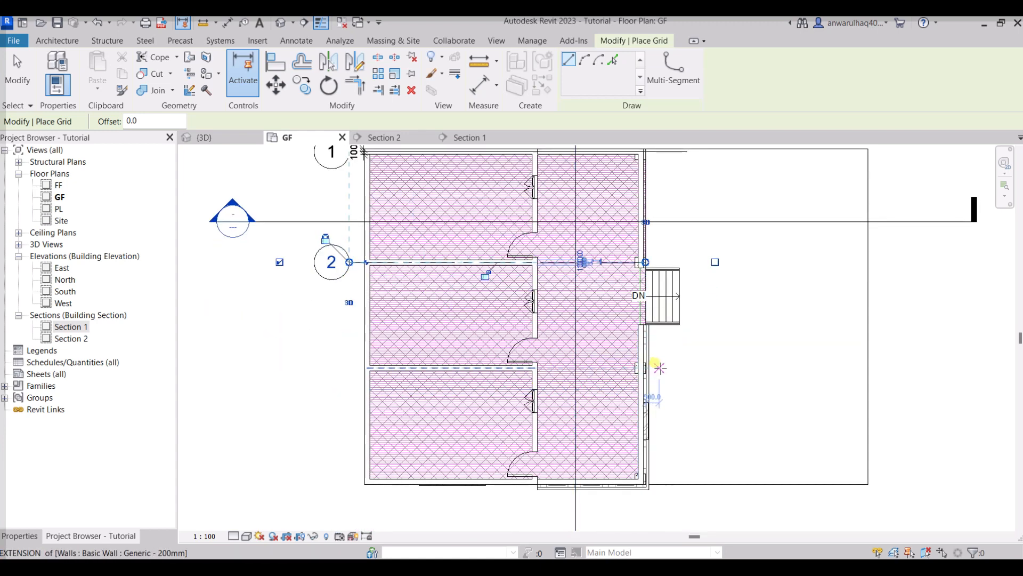
pyautogui.click(661, 367)
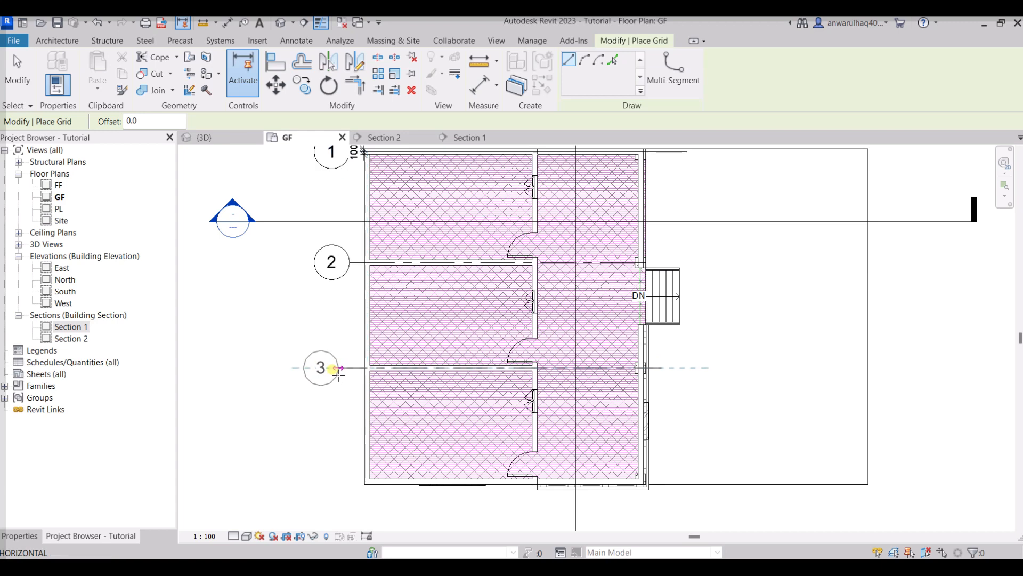
pyautogui.click(348, 368)
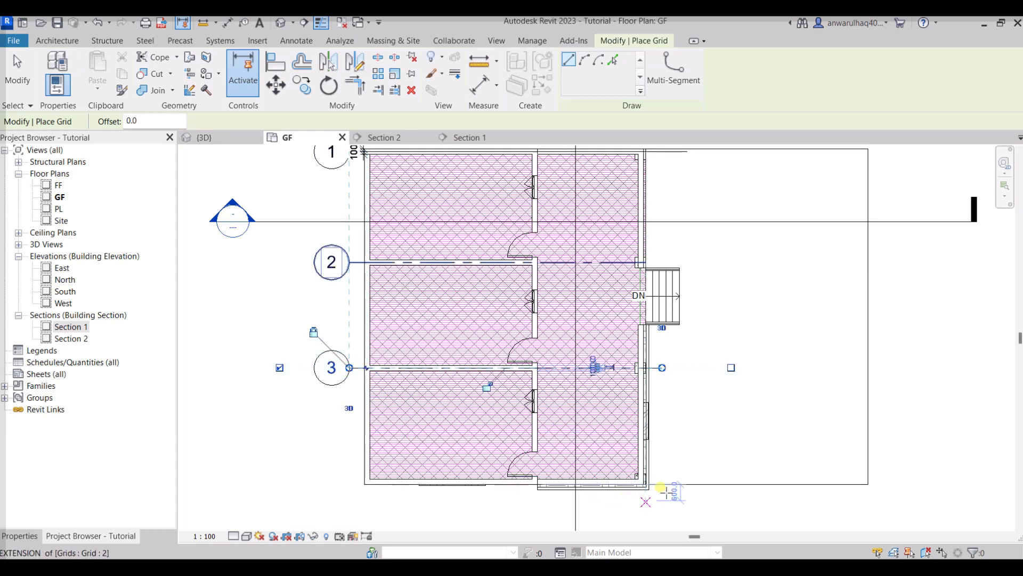
# Step: Draw a horizontal grid line along the house's bottom wall, from its lower-right corner to align with grid 3's bubble
pyautogui.scroll(2, 651, 478)
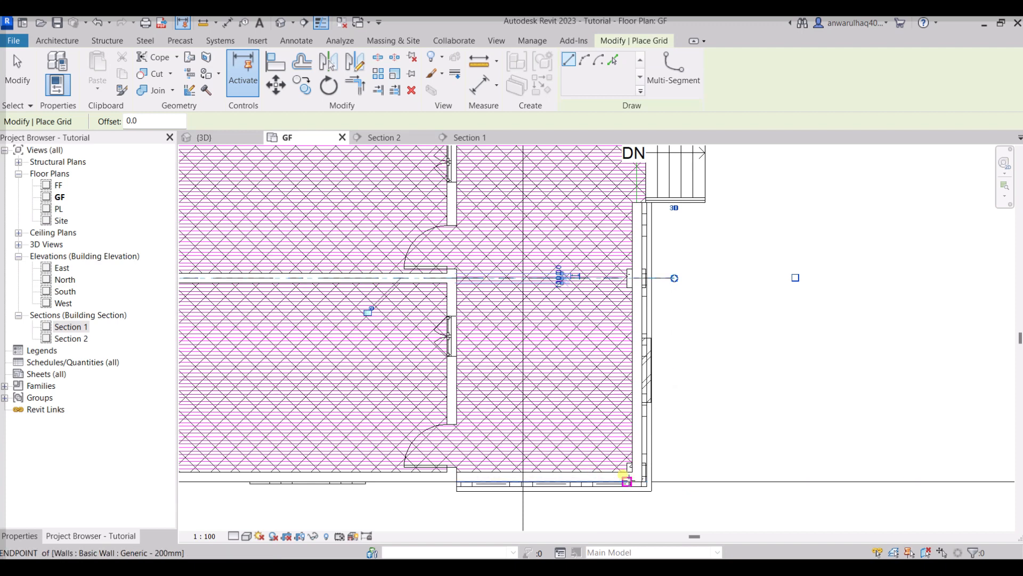
pyautogui.click(635, 474)
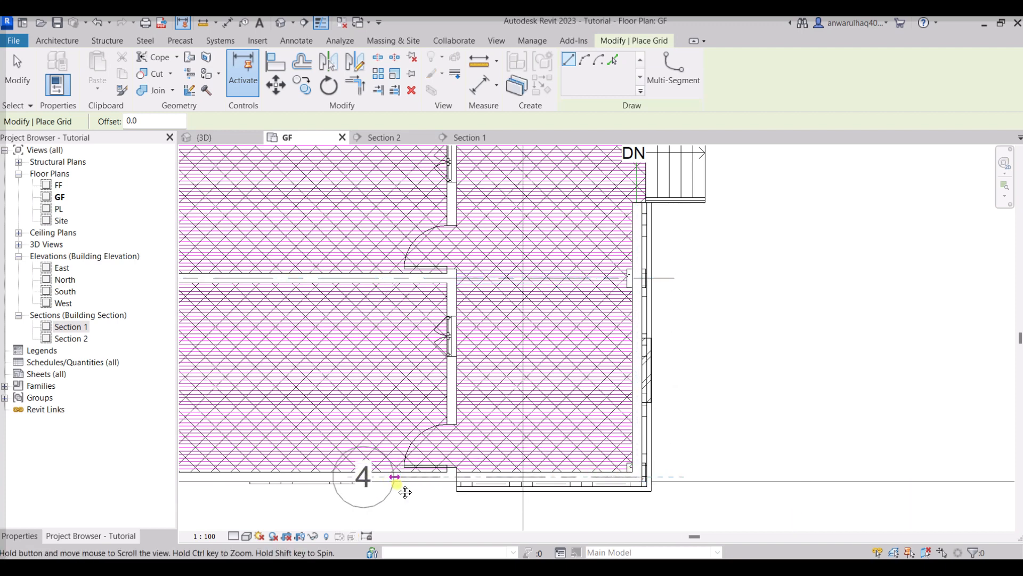
pyautogui.moveTo(399, 486); pyautogui.dragTo(820, 458, button='middle')
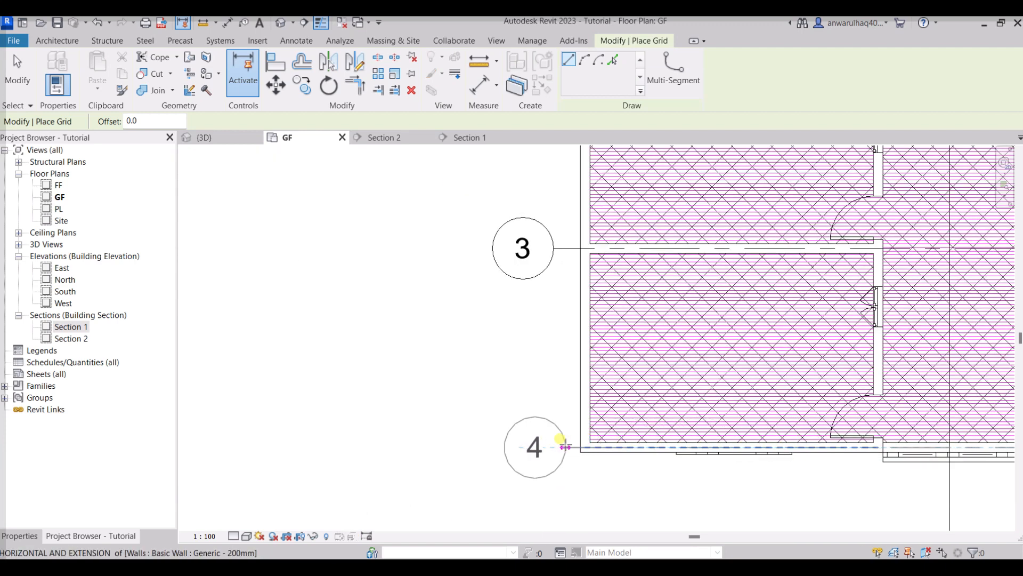
pyautogui.click(554, 447)
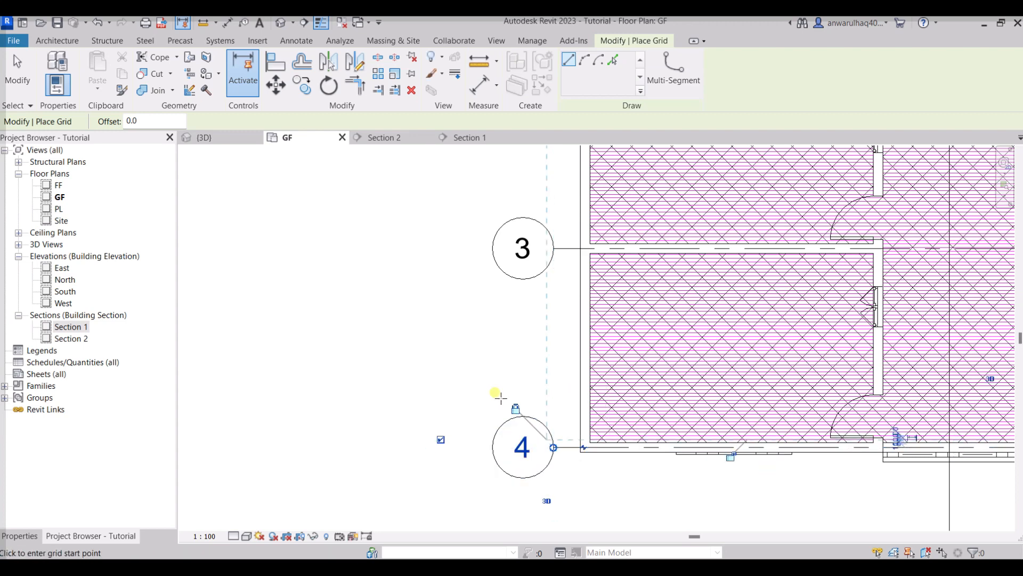
pyautogui.scroll(-3, 538, 397)
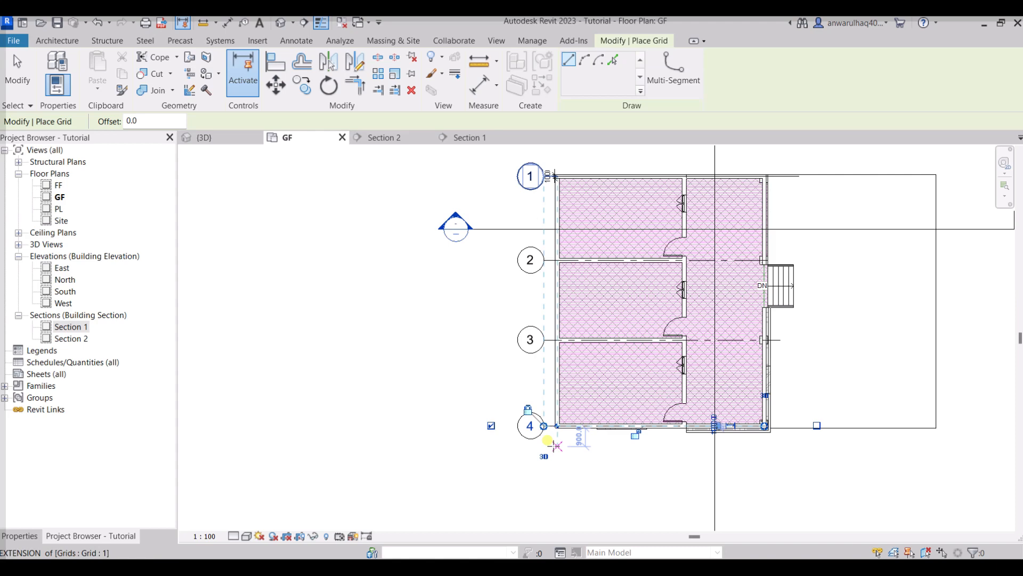
pyautogui.moveTo(577, 347); pyautogui.dragTo(506, 432, button='middle')
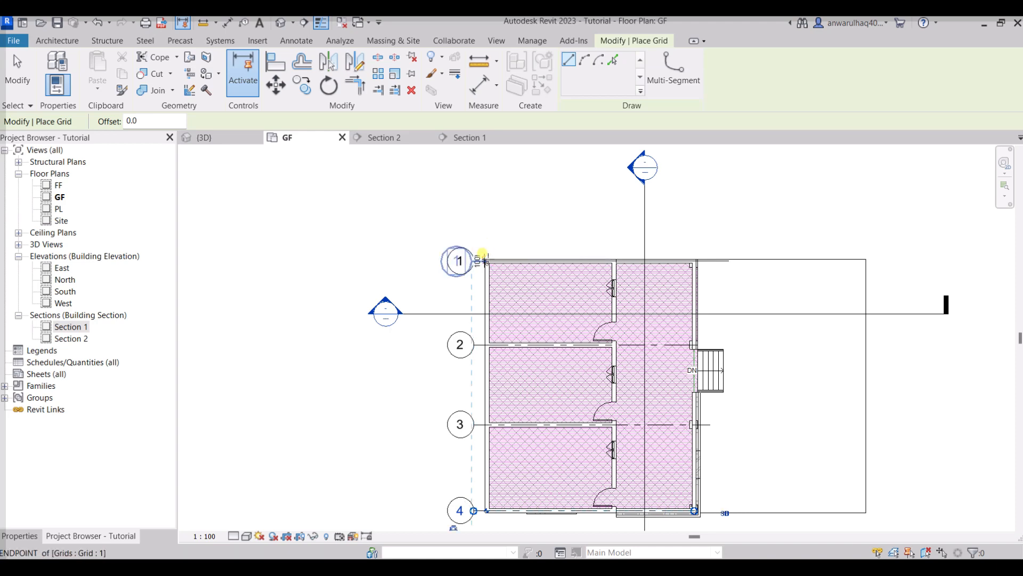
pyautogui.scroll(2, 485, 261)
pyautogui.moveTo(499, 261); pyautogui.dragTo(490, 88, button='middle')
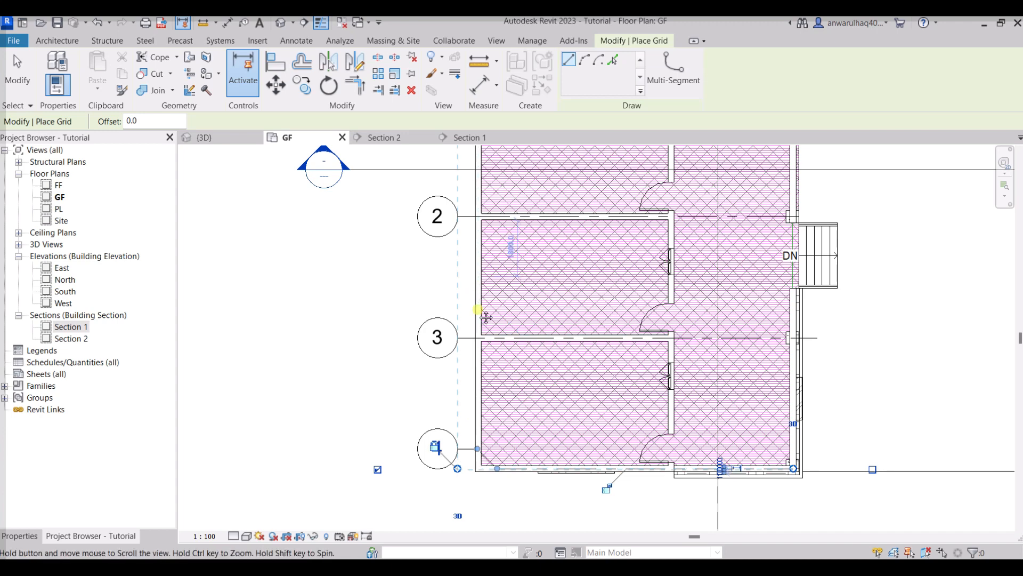
pyautogui.moveTo(478, 244); pyautogui.dragTo(475, 542, button='middle')
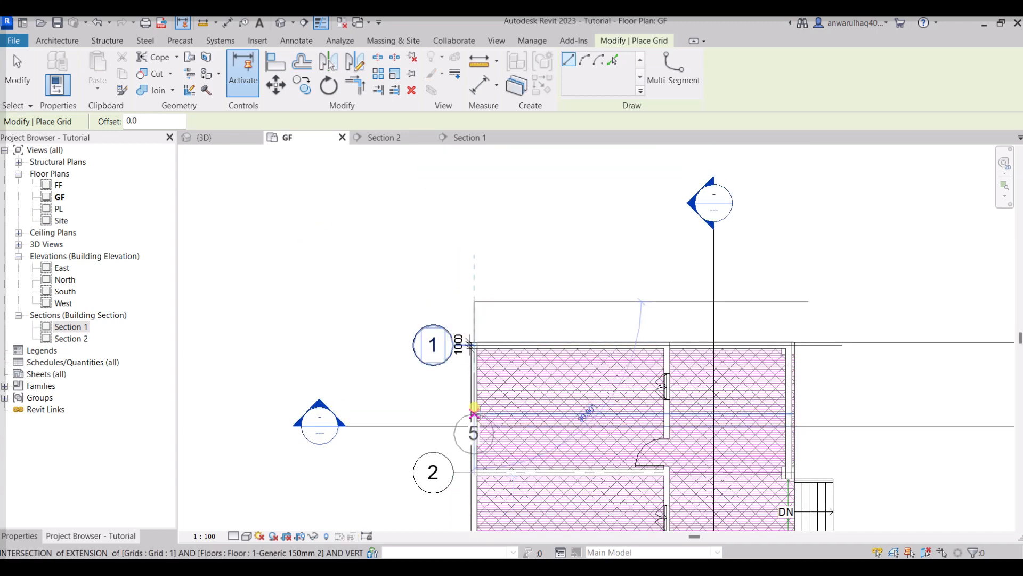
pyautogui.click(474, 301)
pyautogui.press('Escape')
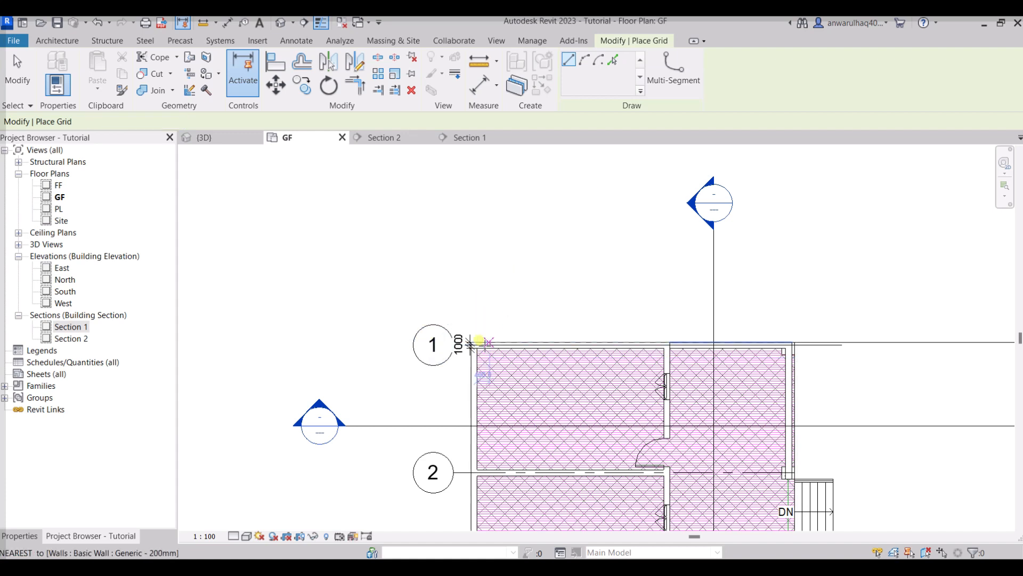
# Step: Inspect the End Segment Weight options in the 6.5mm Bubble grid's type properties, leaving the type unmodified
pyautogui.scroll(-1, 481, 413)
pyautogui.moveTo(482, 415); pyautogui.dragTo(482, 358, button='middle')
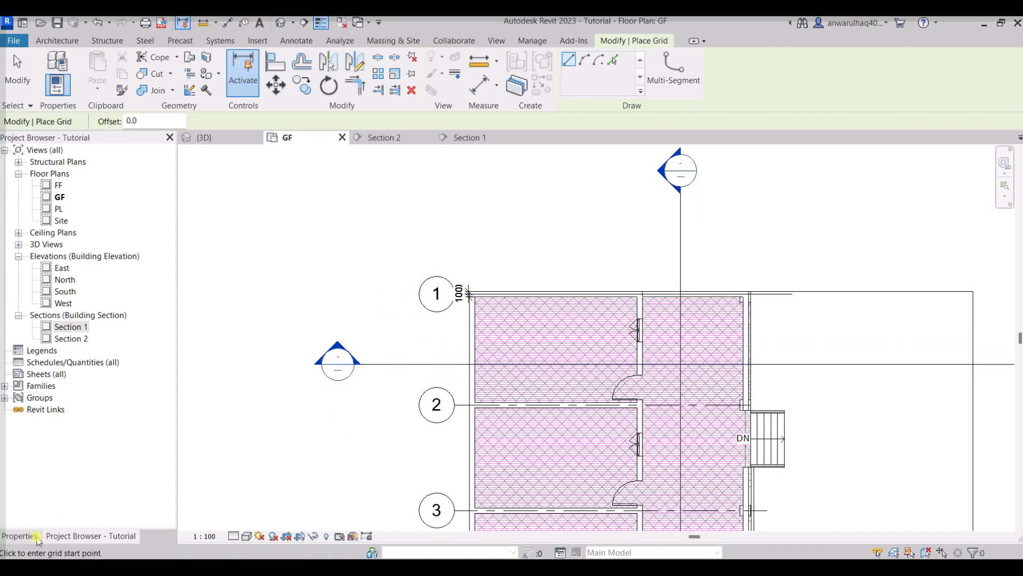
pyautogui.click(37, 537)
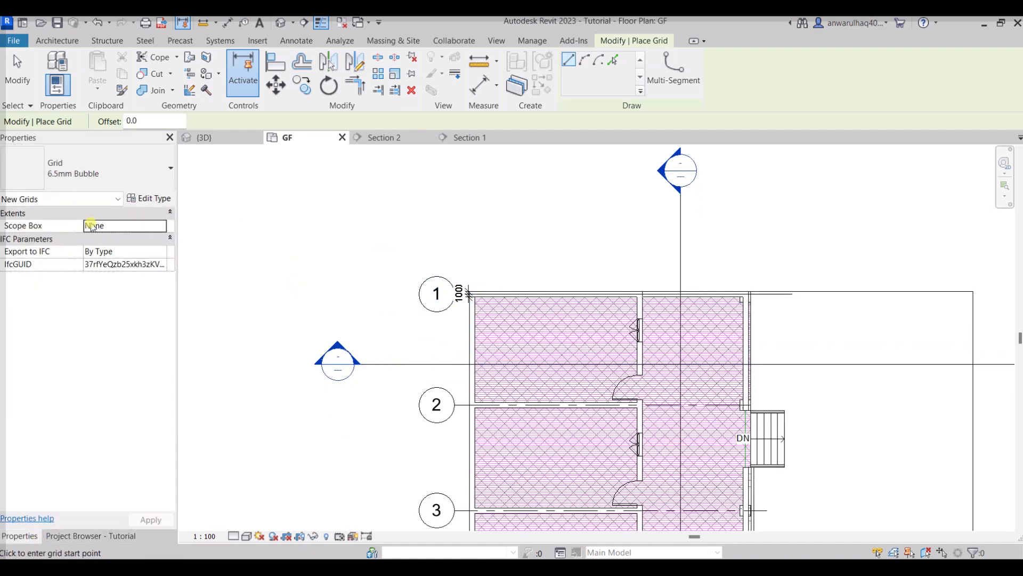
pyautogui.click(160, 200)
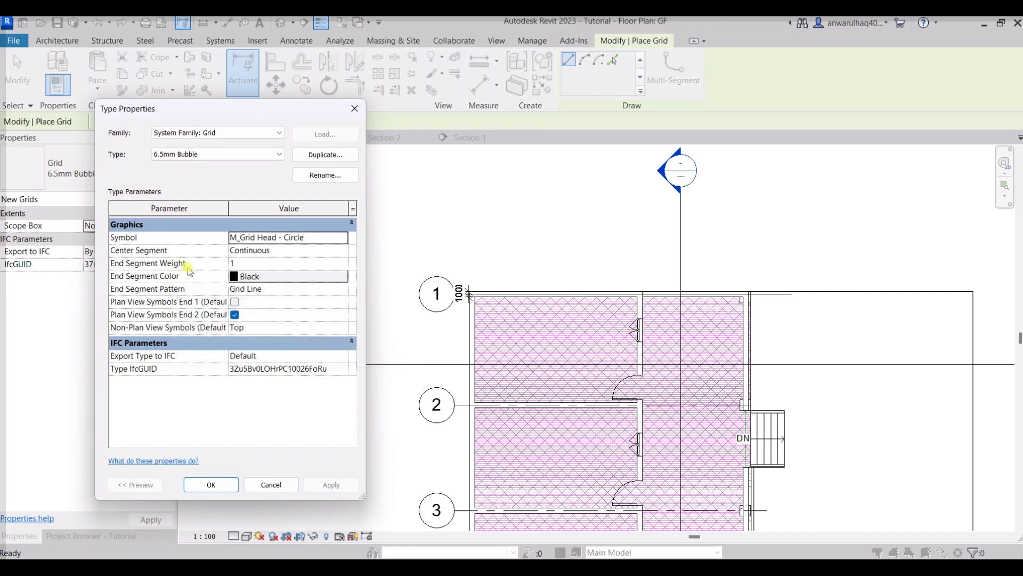
pyautogui.click(242, 264)
pyautogui.click(342, 263)
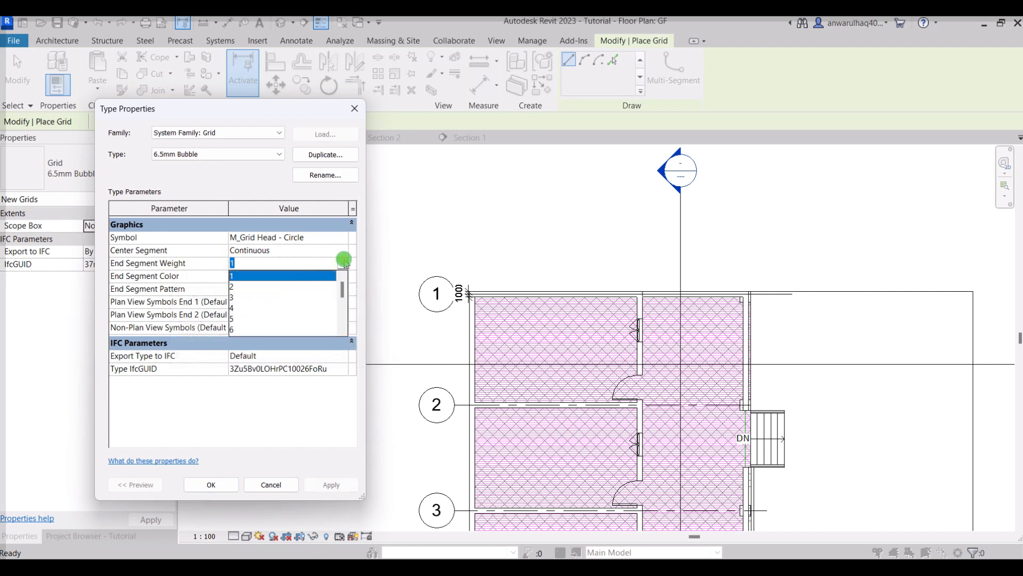
pyautogui.click(271, 263)
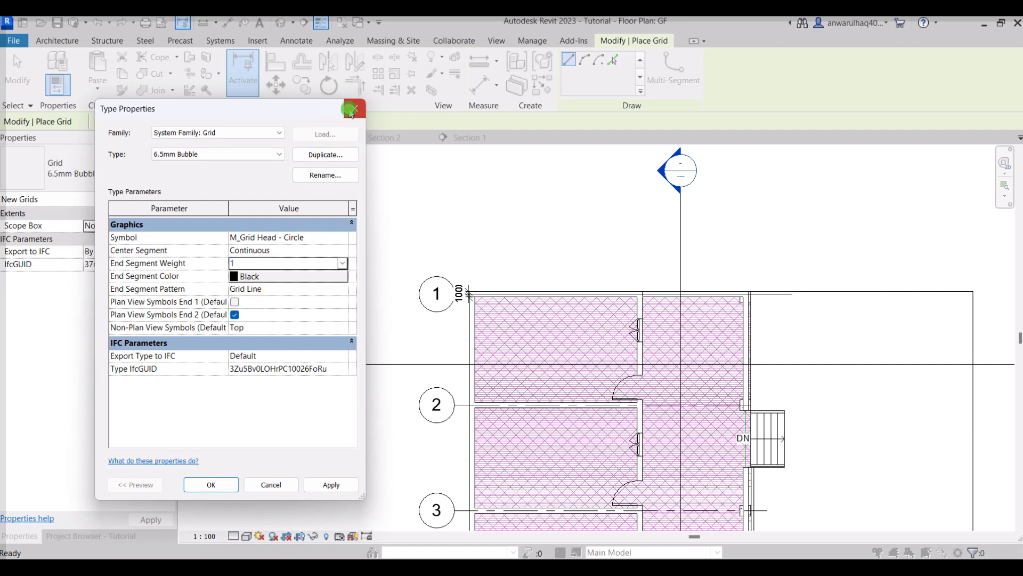
pyautogui.click(354, 109)
# Step: Draw a vertical grid line along the house's left wall, from the lower-left corner to above grid 1
pyautogui.scroll(-2, 499, 437)
pyautogui.moveTo(492, 398); pyautogui.dragTo(473, 206, button='middle')
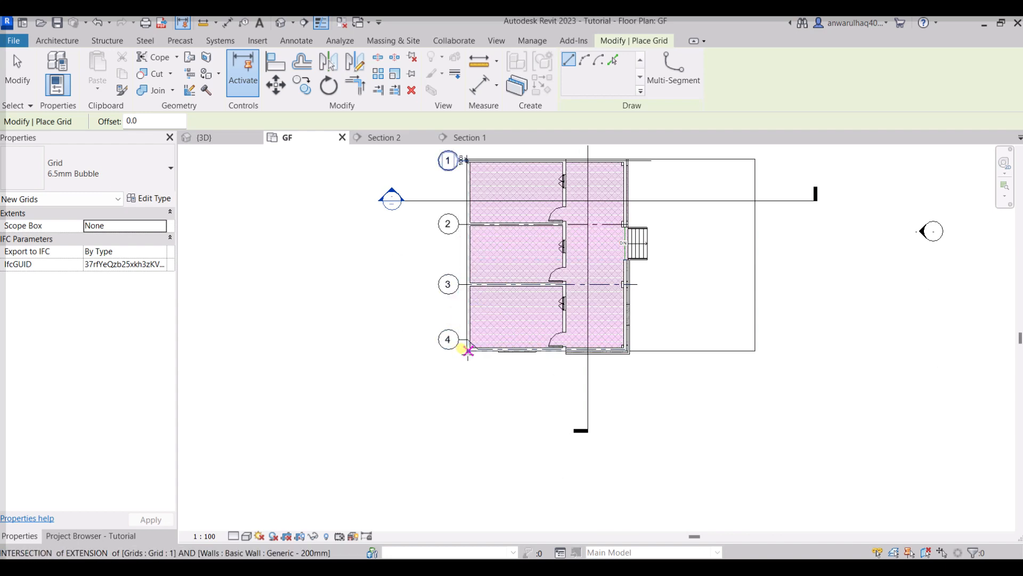
pyautogui.click(468, 350)
pyautogui.moveTo(469, 128); pyautogui.dragTo(429, 367, button='middle')
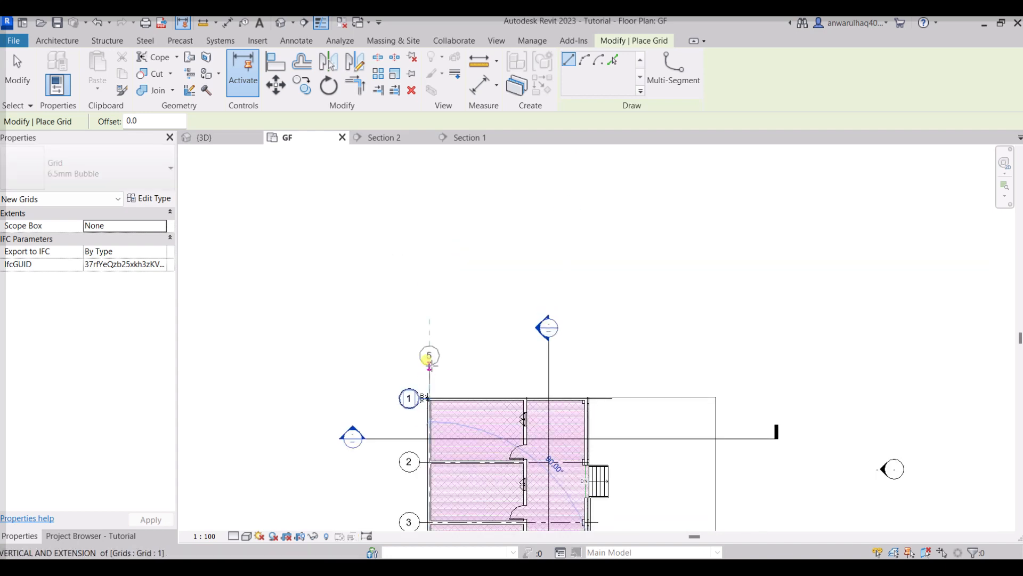
pyautogui.click(429, 365)
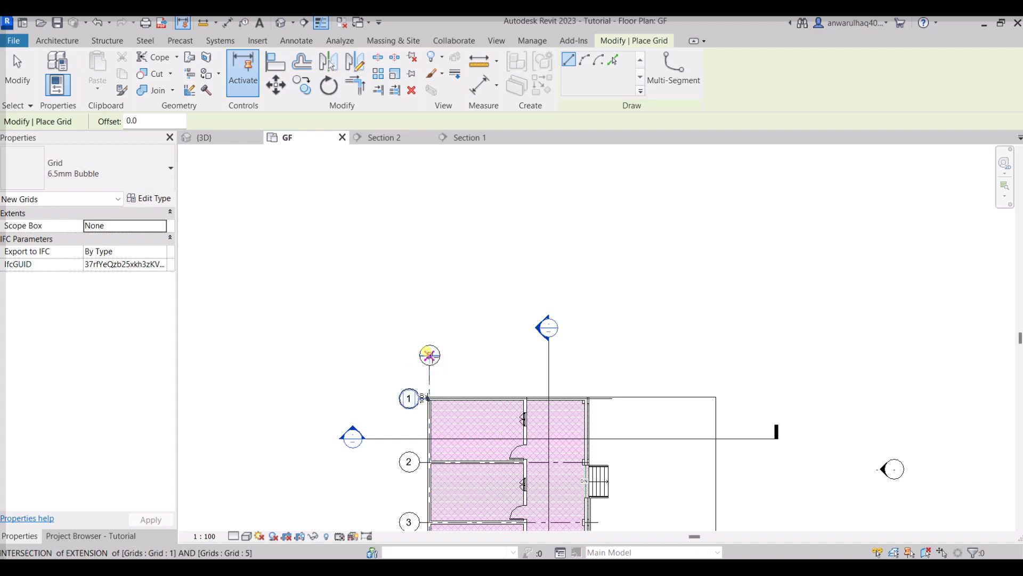
pyautogui.press('Escape')
pyautogui.press('Escape')
# Step: Rename the vertical grid on the left wall as A
pyautogui.click(429, 362)
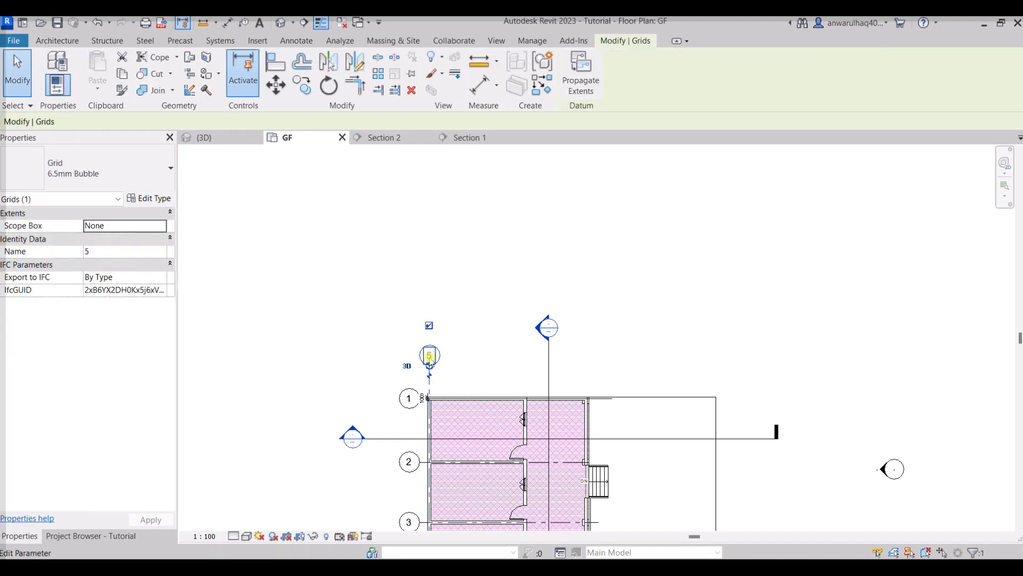
pyautogui.click(429, 356)
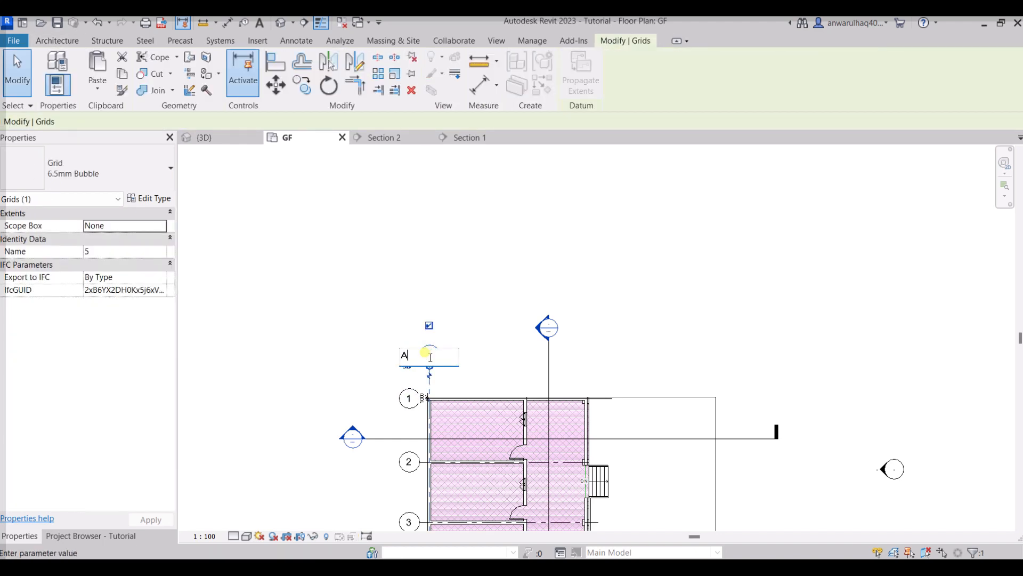
pyautogui.press('Return')
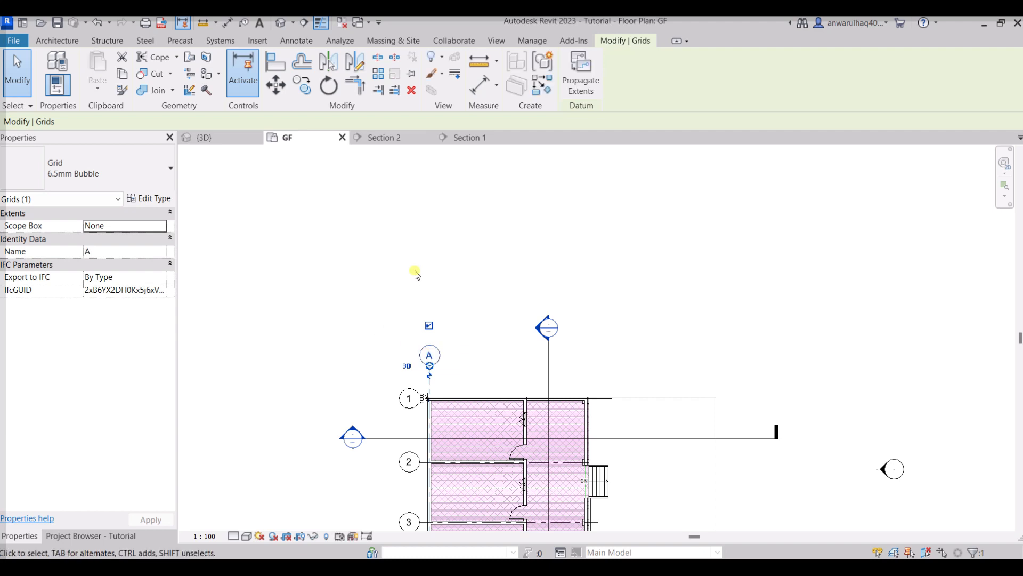
pyautogui.click(502, 261)
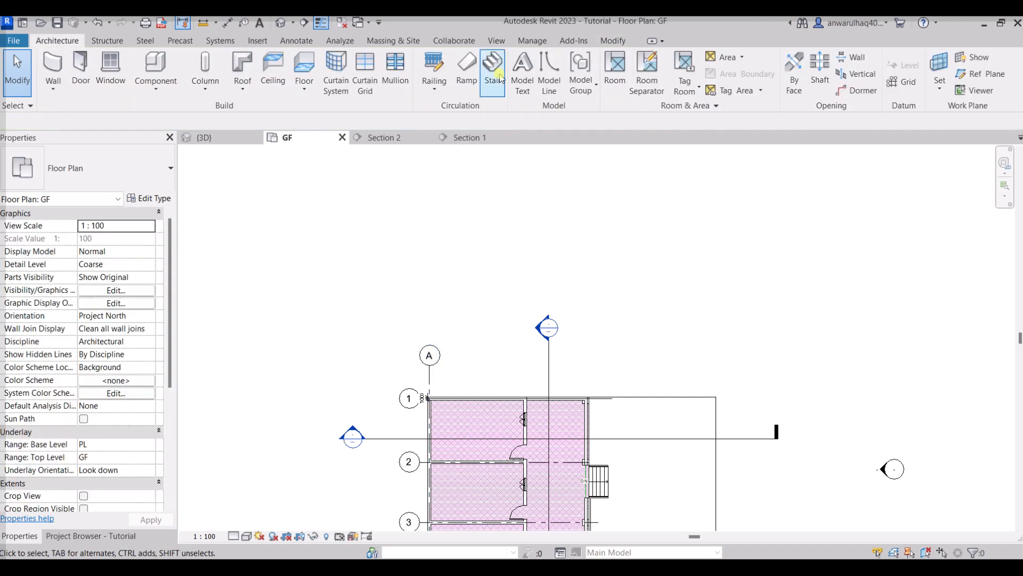
# Step: Draw a vertical grid line along the inner partition wall, ending above the house in line with grid A's bubble
pyautogui.click(902, 82)
pyautogui.scroll(-2, 553, 425)
pyautogui.moveTo(552, 425); pyautogui.dragTo(511, 448, button='middle')
pyautogui.scroll(2, 514, 351)
pyautogui.click(530, 333)
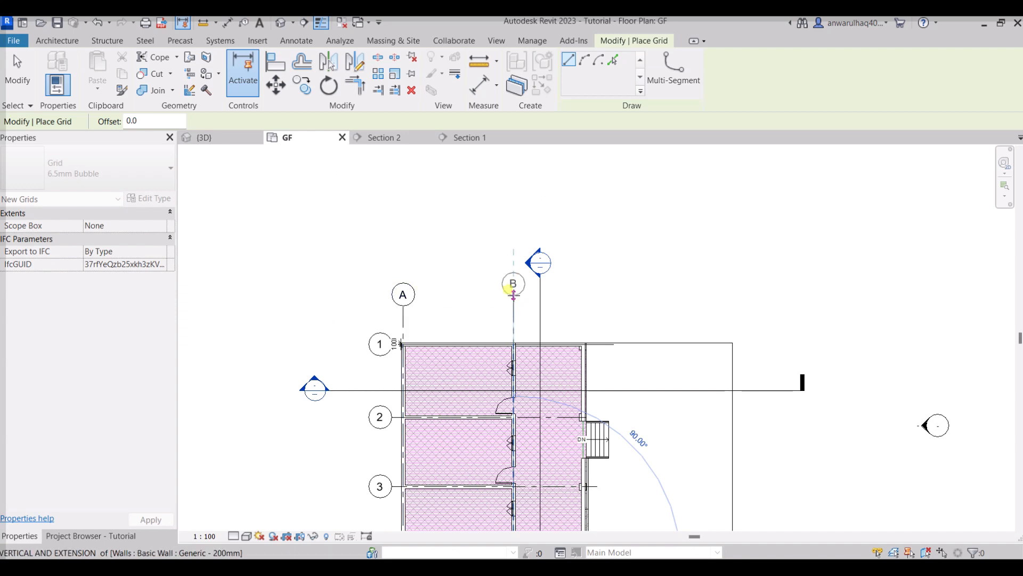
pyautogui.click(513, 306)
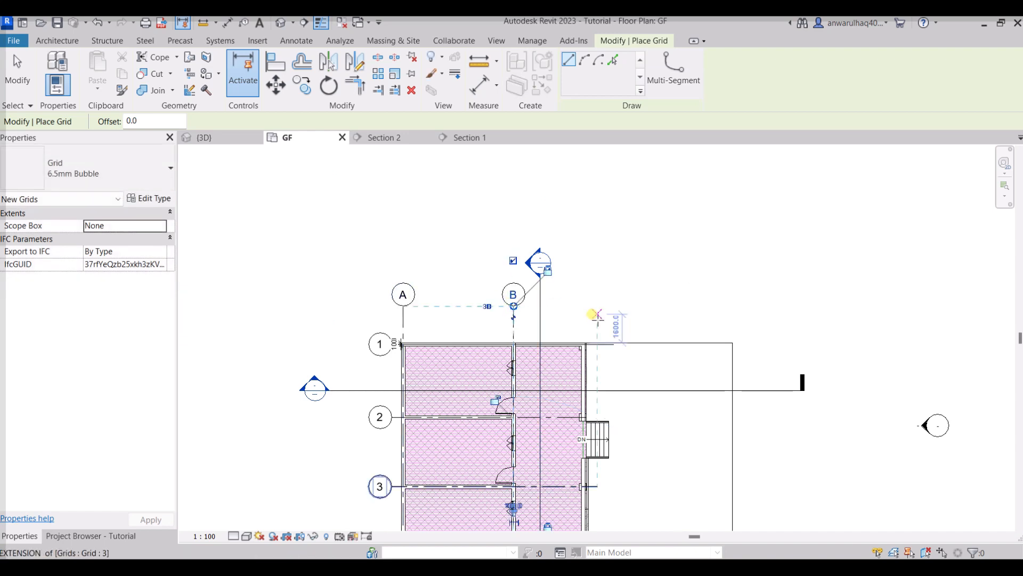
# Step: Draw a vertical grid line along the house's right wall, from the lower-right corner up to align with grid B's bubble
pyautogui.moveTo(585, 390); pyautogui.dragTo(556, 236, button='middle')
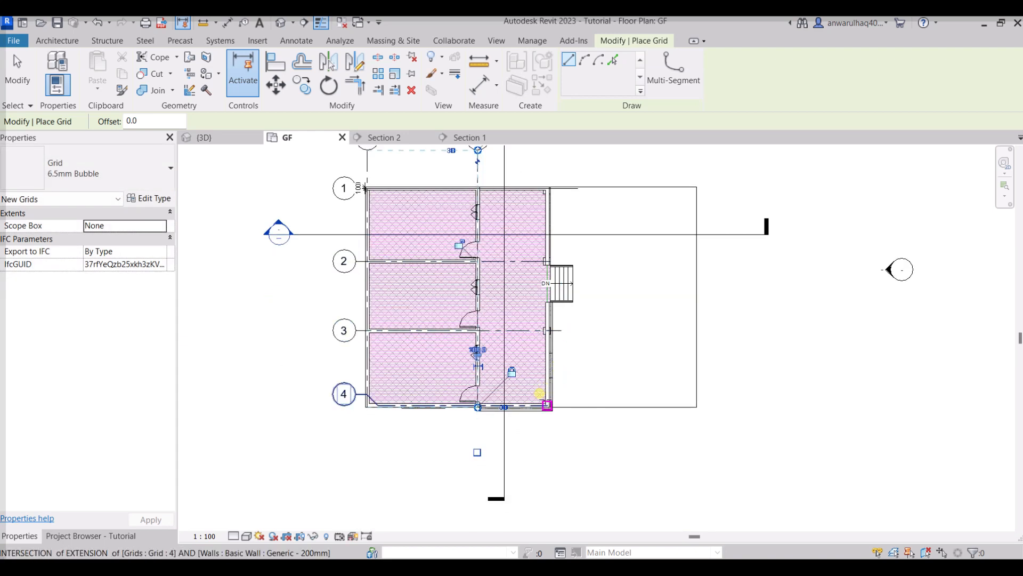
pyautogui.click(547, 405)
pyautogui.moveTo(552, 179); pyautogui.dragTo(548, 284, button='middle')
pyautogui.click(542, 258)
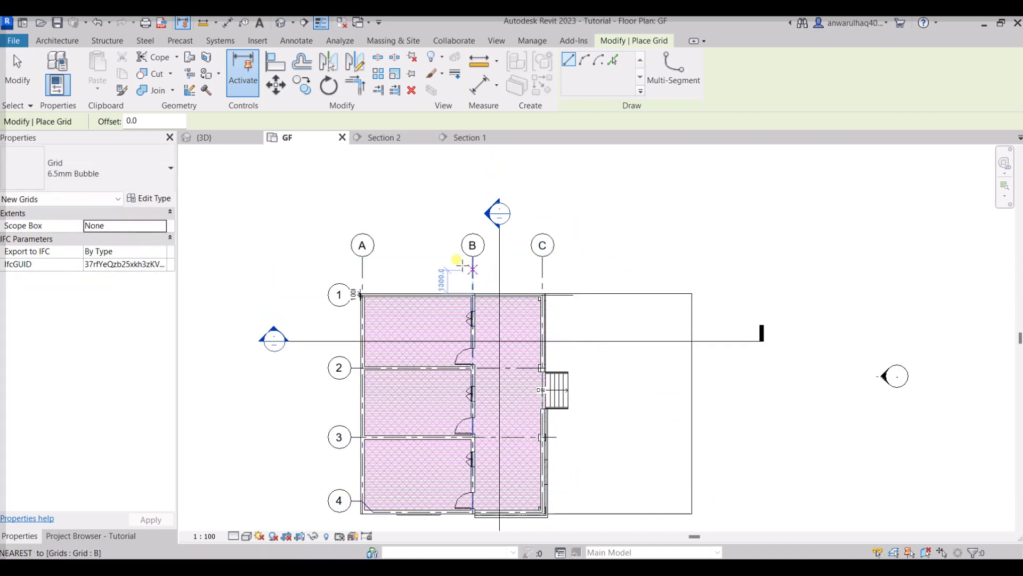
# Step: Finish placing grid lines in the GF plan
pyautogui.press('Escape')
pyautogui.press('Escape')
pyautogui.moveTo(346, 260); pyautogui.dragTo(326, 514)
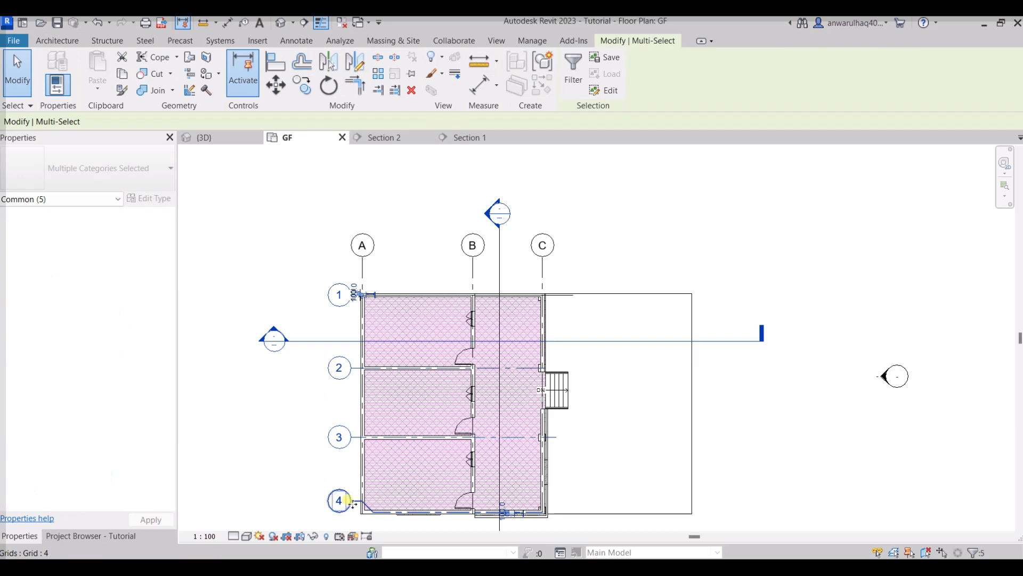
pyautogui.press('Escape')
pyautogui.click(358, 504)
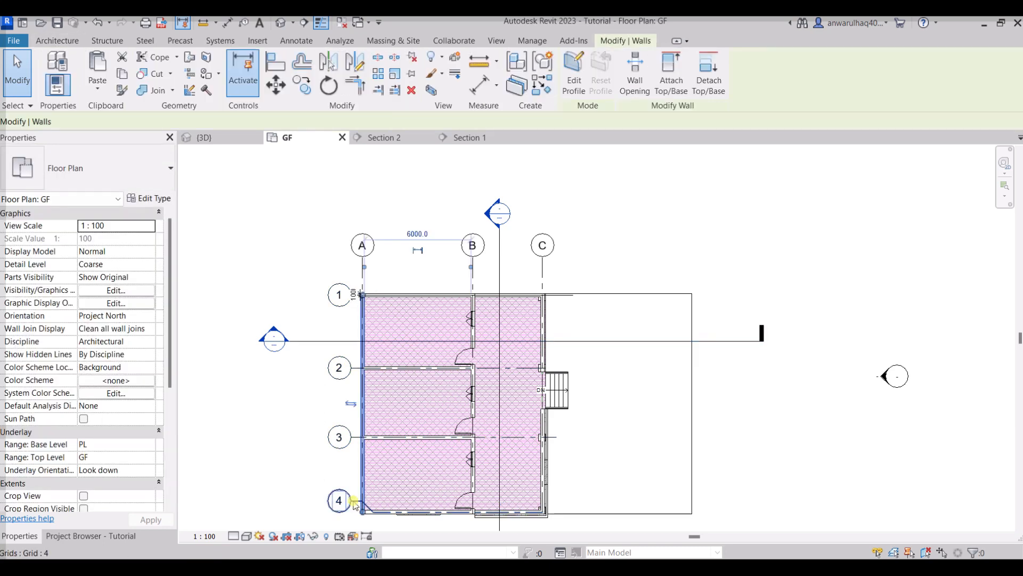
pyautogui.press('Escape')
pyautogui.moveTo(347, 226); pyautogui.dragTo(319, 502)
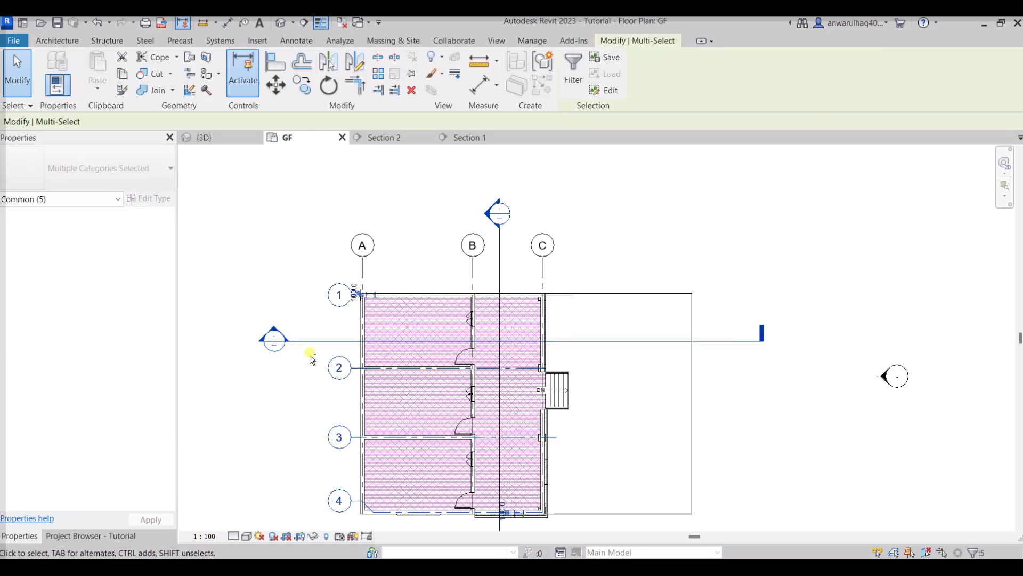
pyautogui.keyDown('shift'); pyautogui.click(310, 340); pyautogui.keyUp('shift')
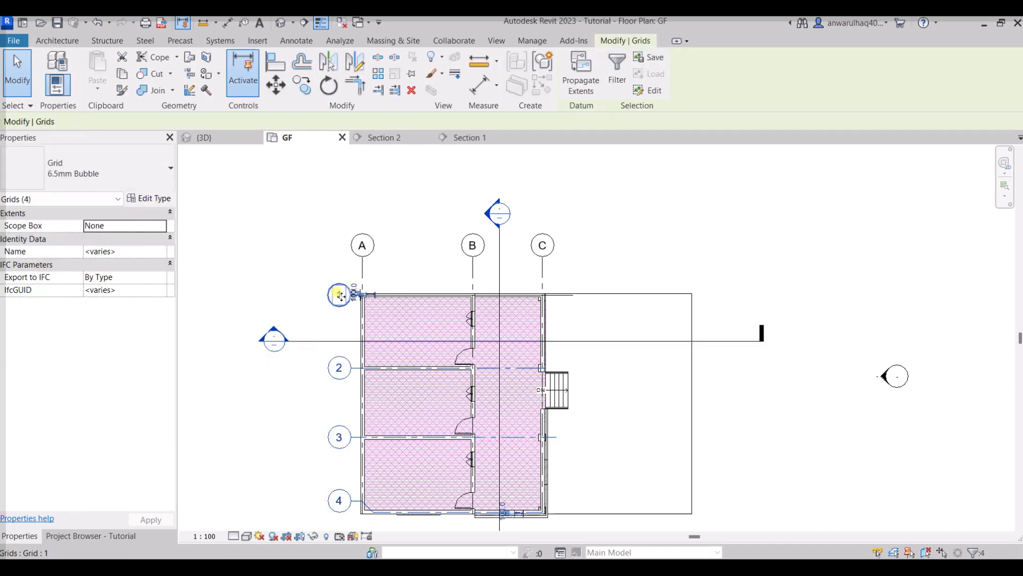
pyautogui.press('Escape')
pyautogui.click(356, 369)
pyautogui.press('Escape')
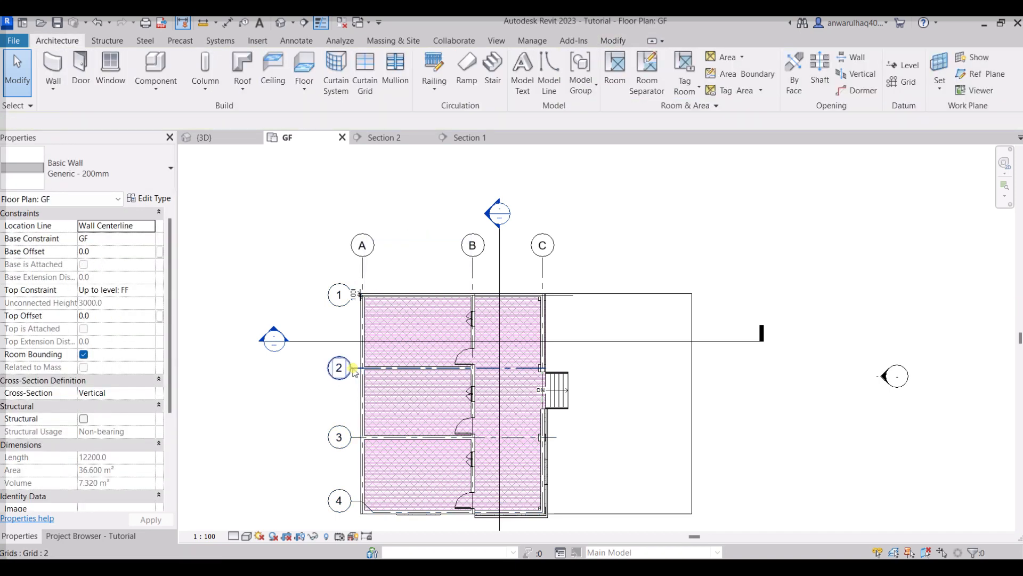
# Step: Extend the aligned left ends of grids 1 to 4 together, moving their bubbles farther outward from the house's left wall
pyautogui.click(354, 369)
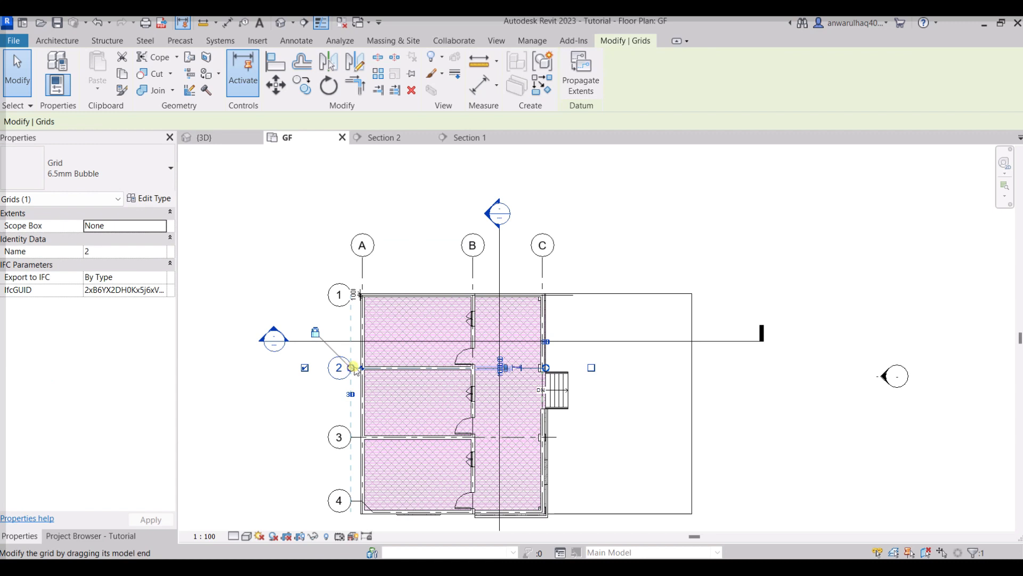
pyautogui.moveTo(354, 368); pyautogui.dragTo(311, 368)
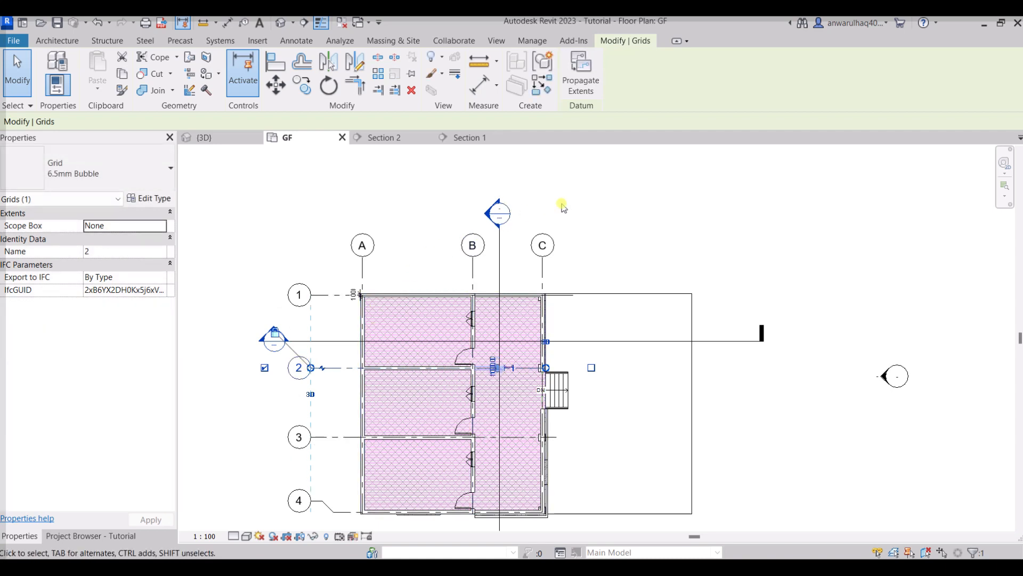